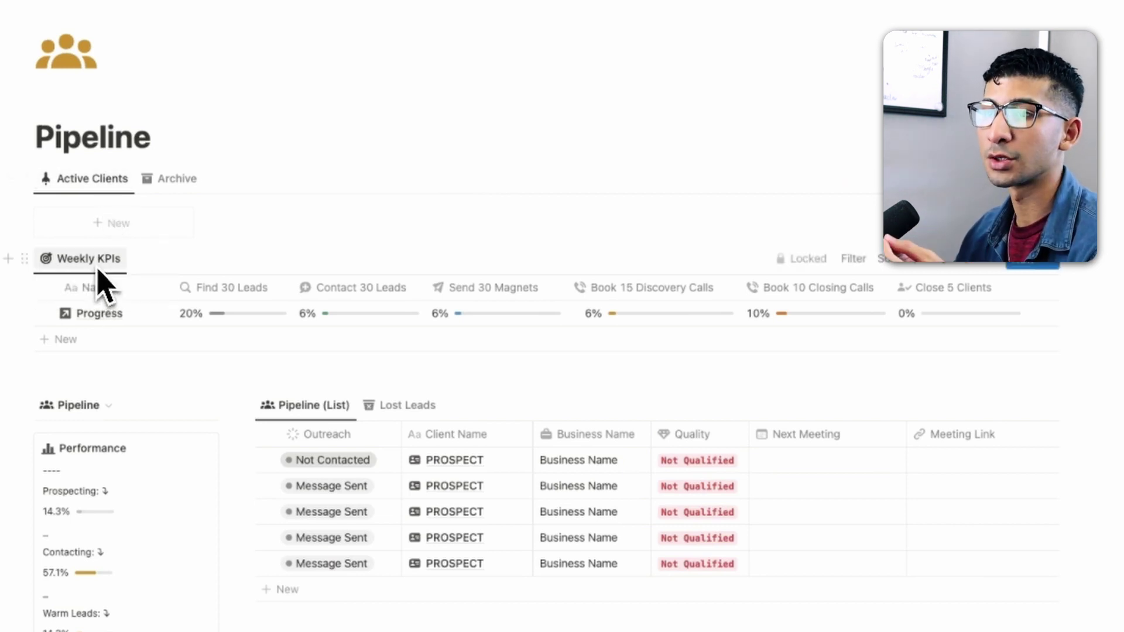
- Enter 'The Boring Company' as business name, 'Gadgets' as niche and theboringcompany.com as website
{"action": "scroll", "coordinate": [96, 297], "scroll_direction": "down", "scroll_amount": 1}
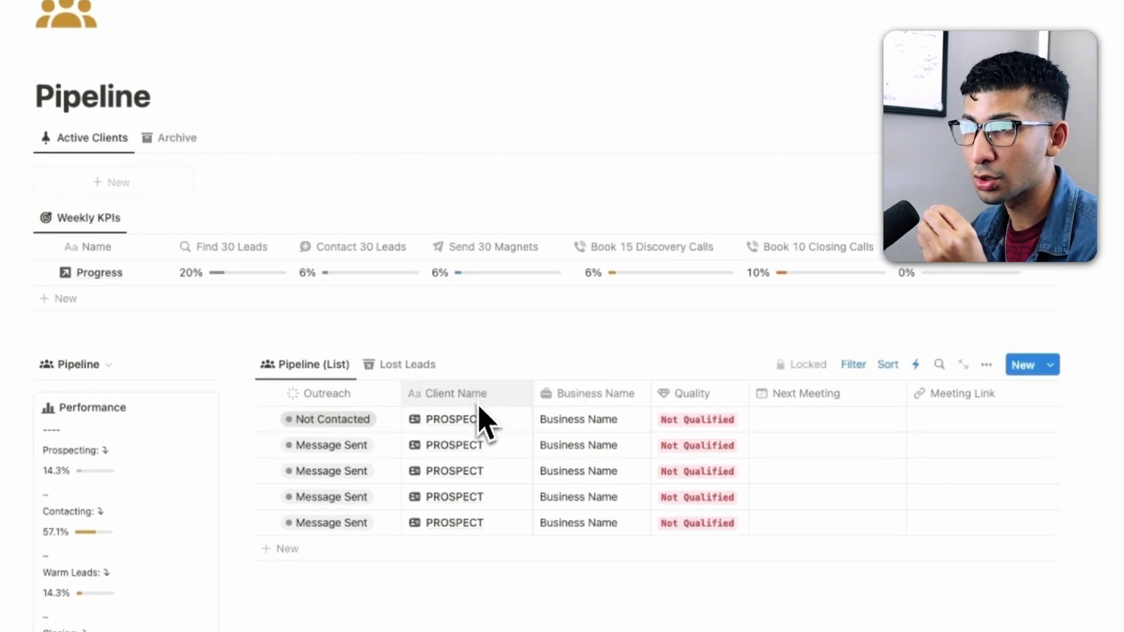
{"action": "scroll", "coordinate": [116, 377], "scroll_direction": "down", "scroll_amount": 3}
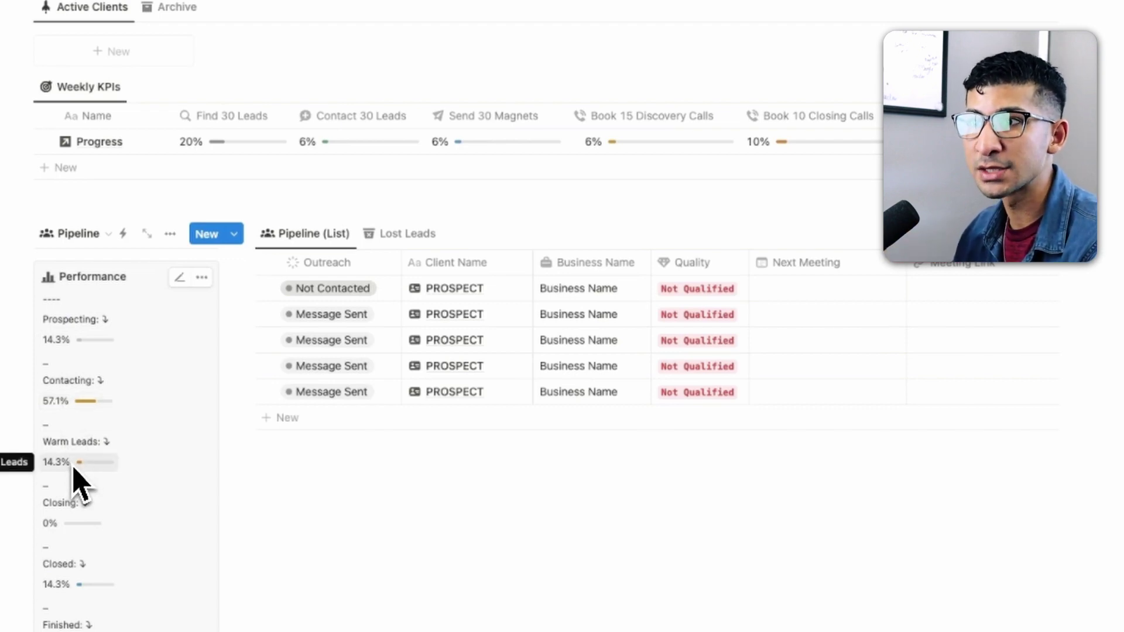
{"action": "scroll", "coordinate": [76, 483], "scroll_direction": "down", "scroll_amount": 1}
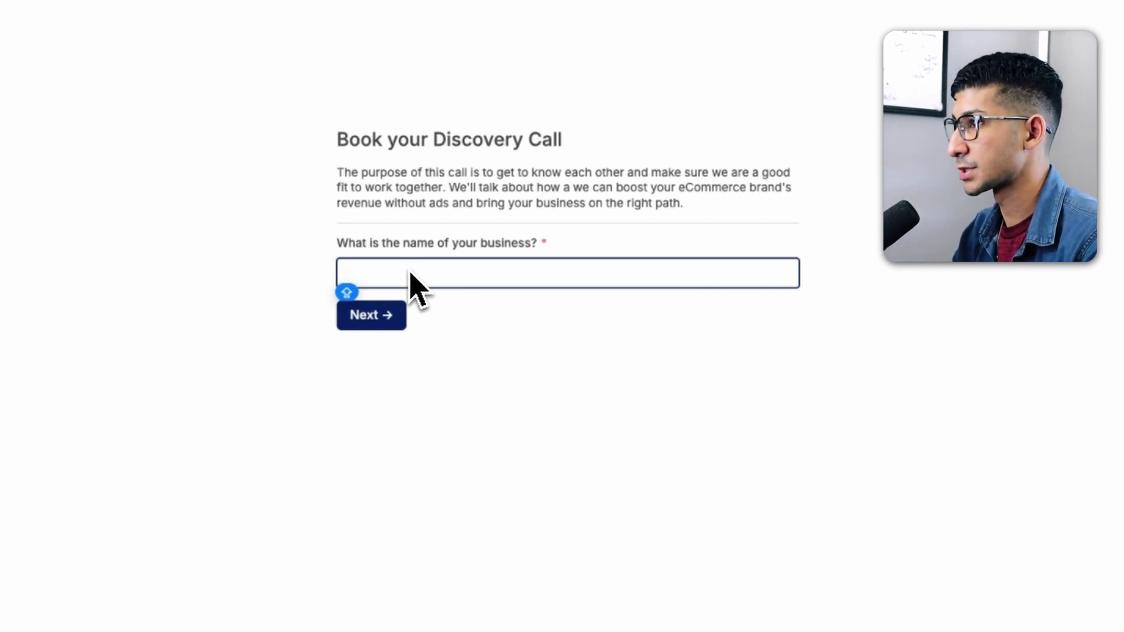
{"action": "type", "text": "The Boring Compa"}
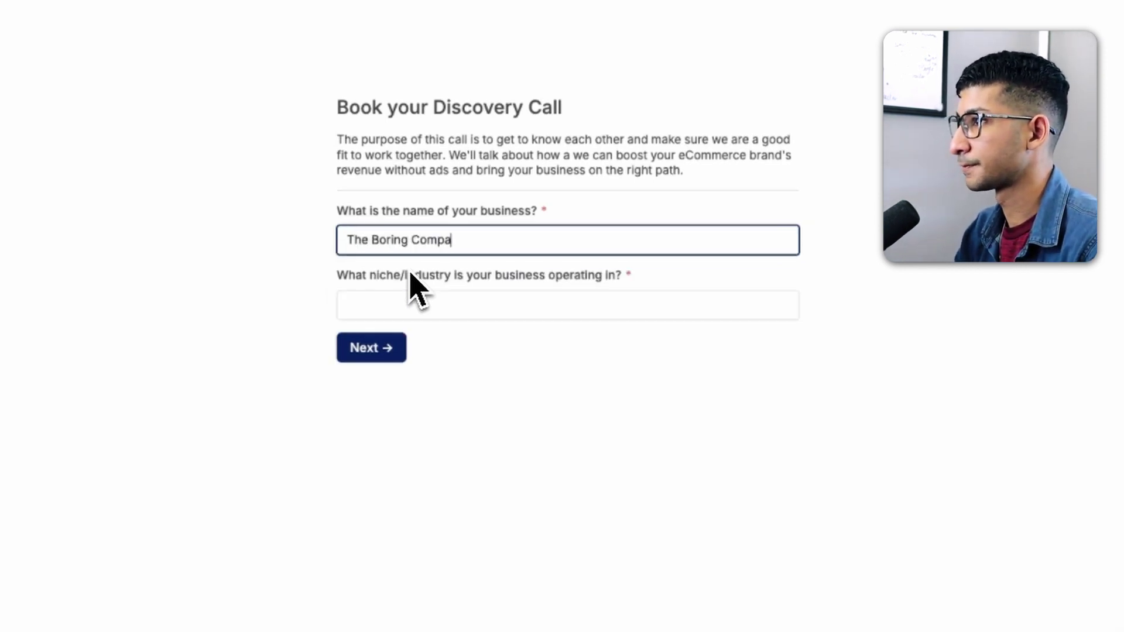
{"action": "type", "text": "ny"}
{"action": "left_click", "coordinate": [416, 310]}
{"action": "type", "text": "Gadgets"}
{"action": "key", "text": "Tab"}
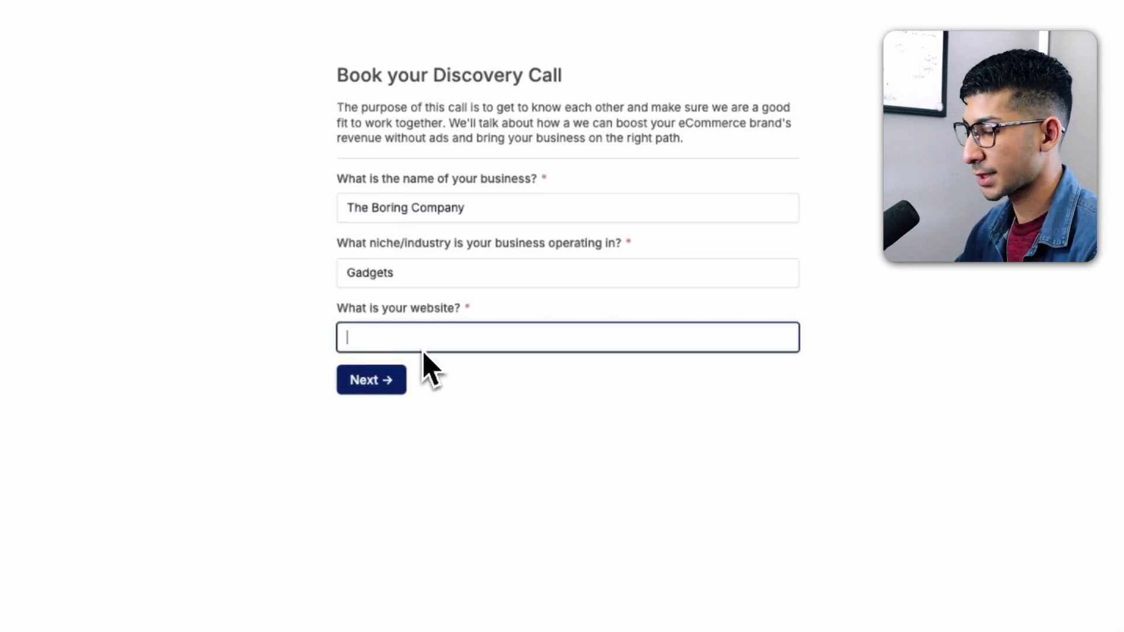
{"action": "type", "text": "theboringcompany.com"}
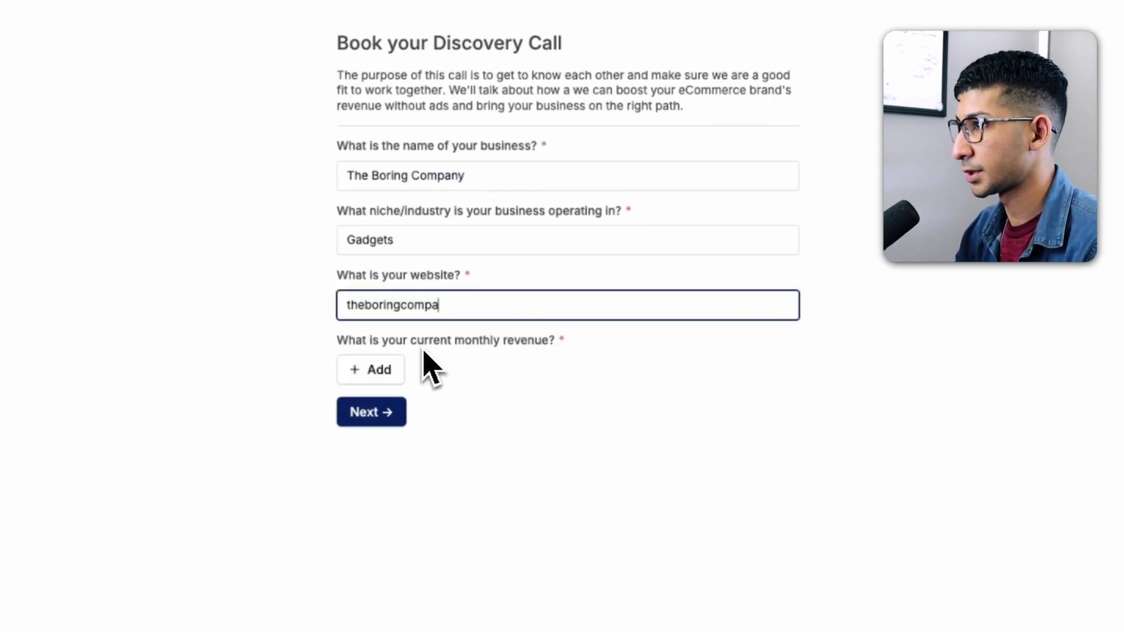
{"action": "left_click", "coordinate": [396, 369]}
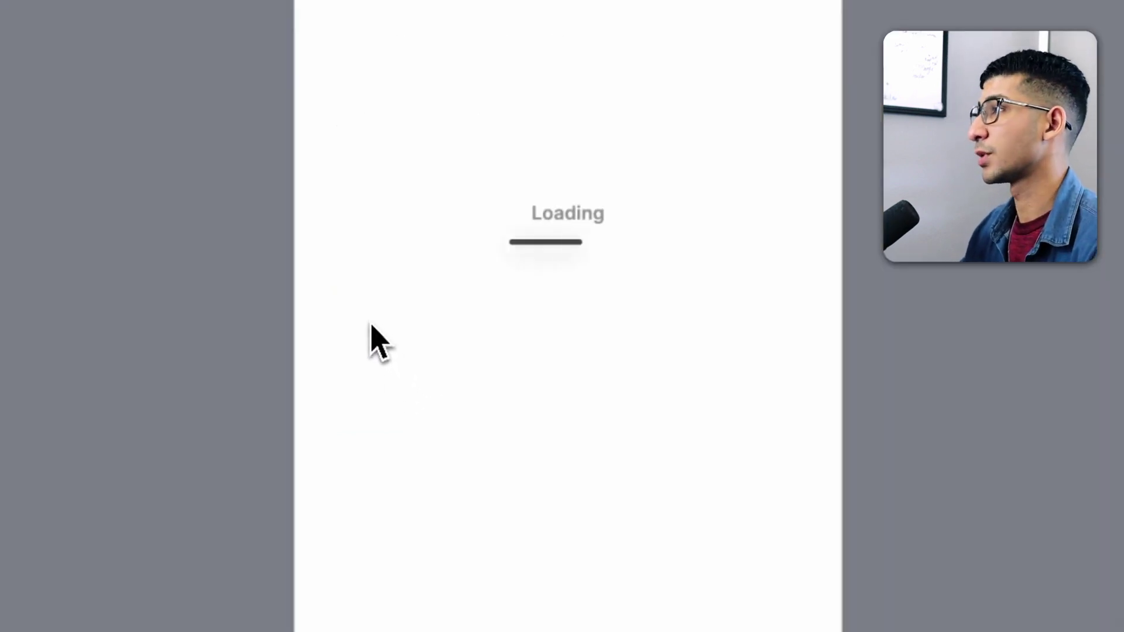
- Answer No to running ads, enter 100000 MRR and .6 profit, and submit the revenue answers
{"action": "left_click", "coordinate": [439, 195]}
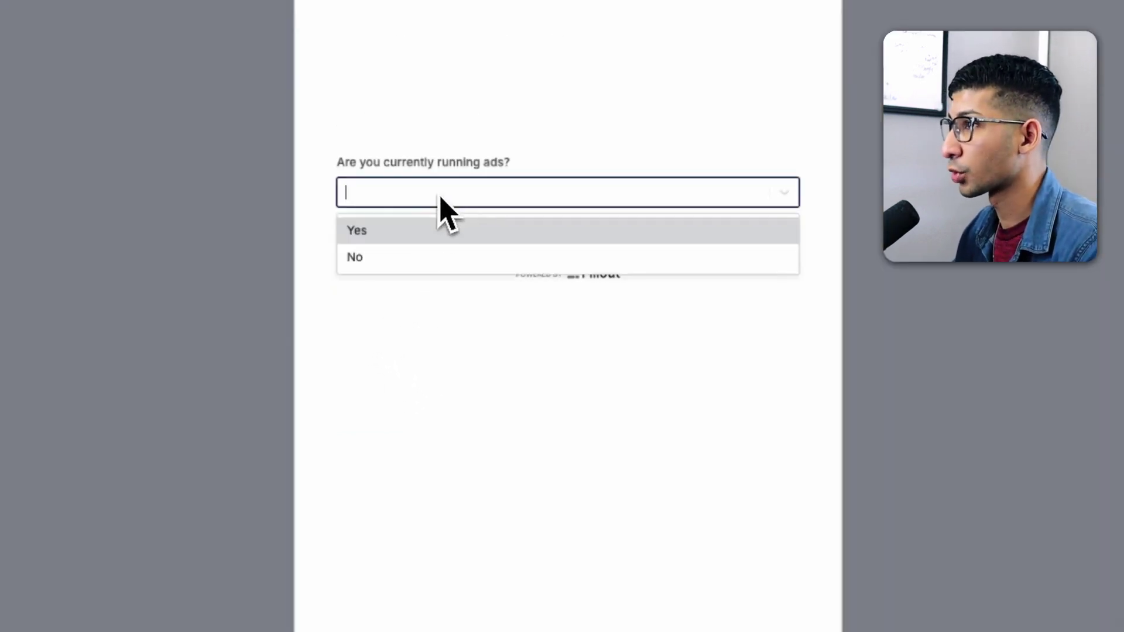
{"action": "left_click", "coordinate": [413, 256]}
{"action": "left_click", "coordinate": [407, 231]}
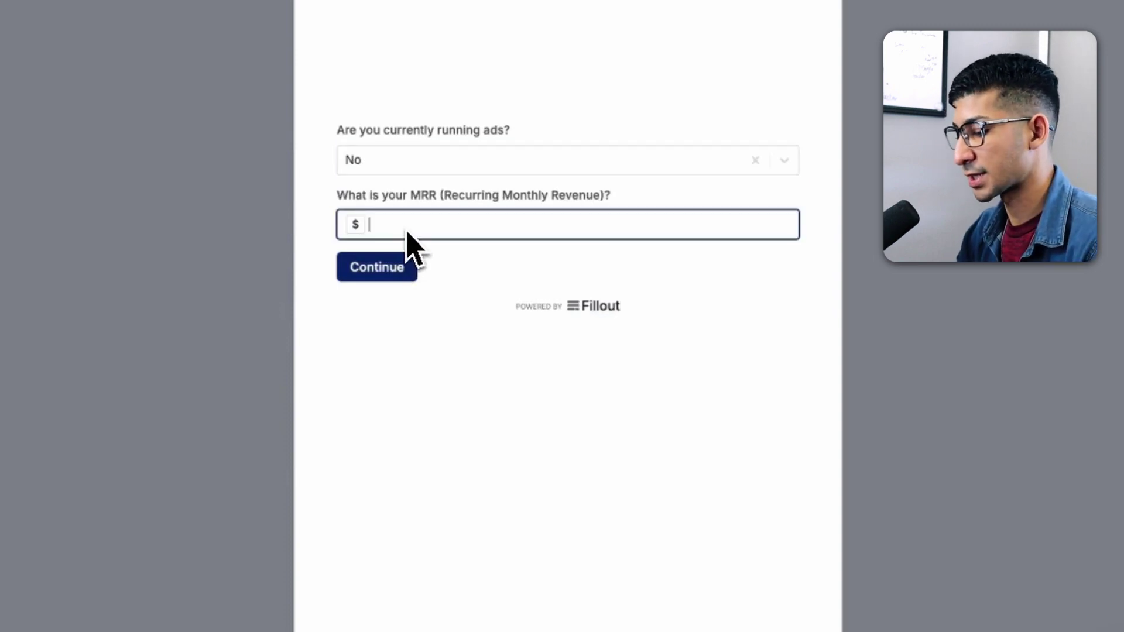
{"action": "type", "text": "100000"}
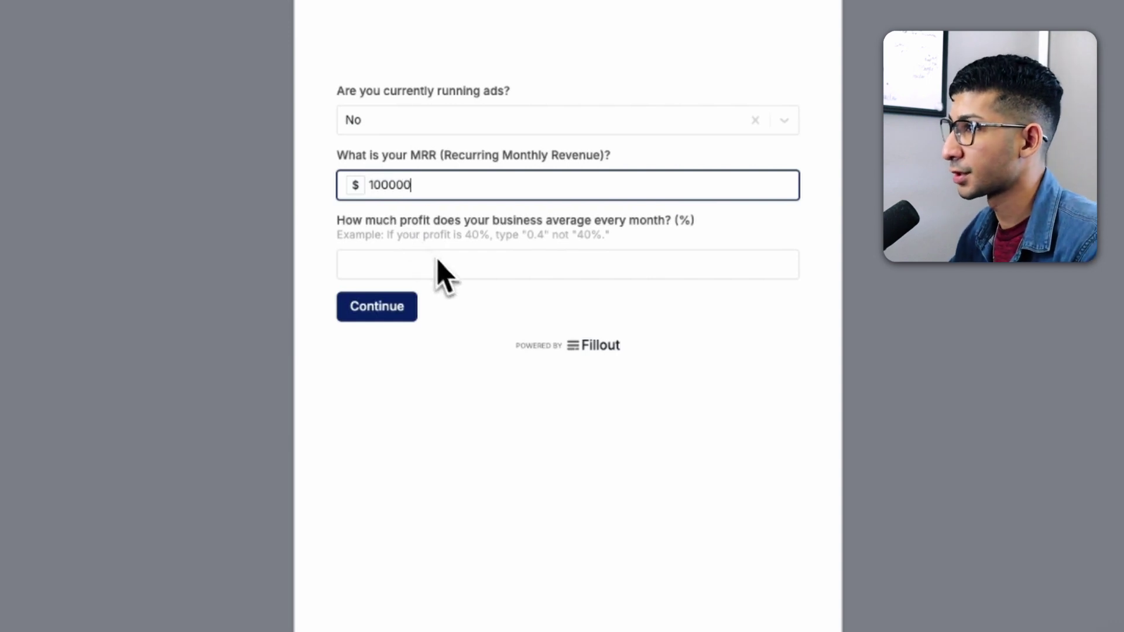
{"action": "left_click", "coordinate": [445, 263]}
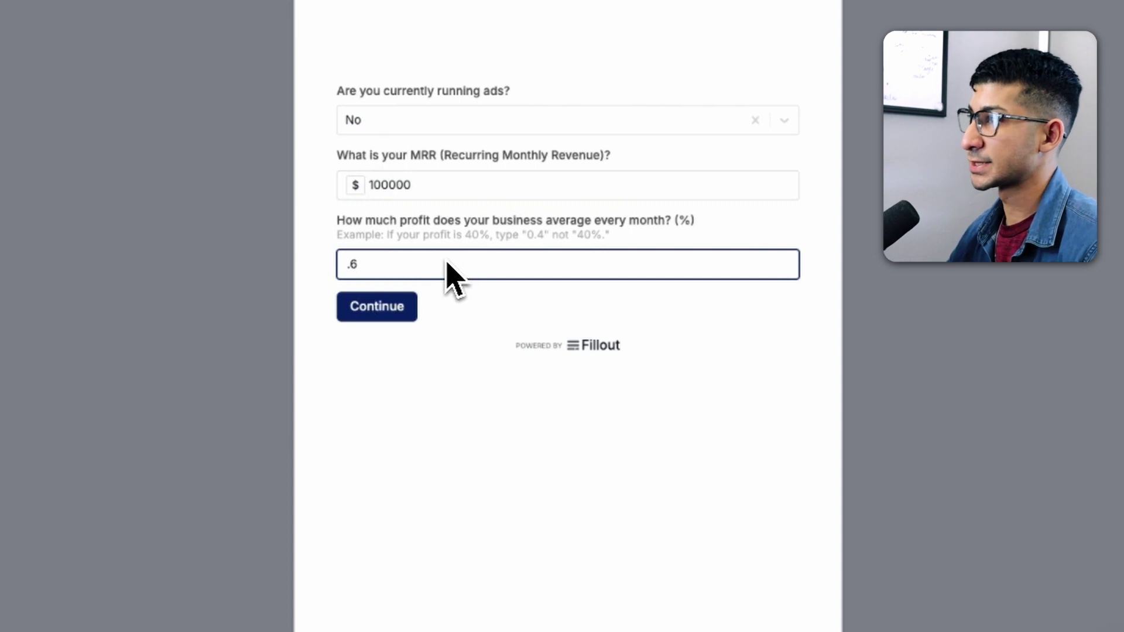
{"action": "left_click", "coordinate": [408, 302]}
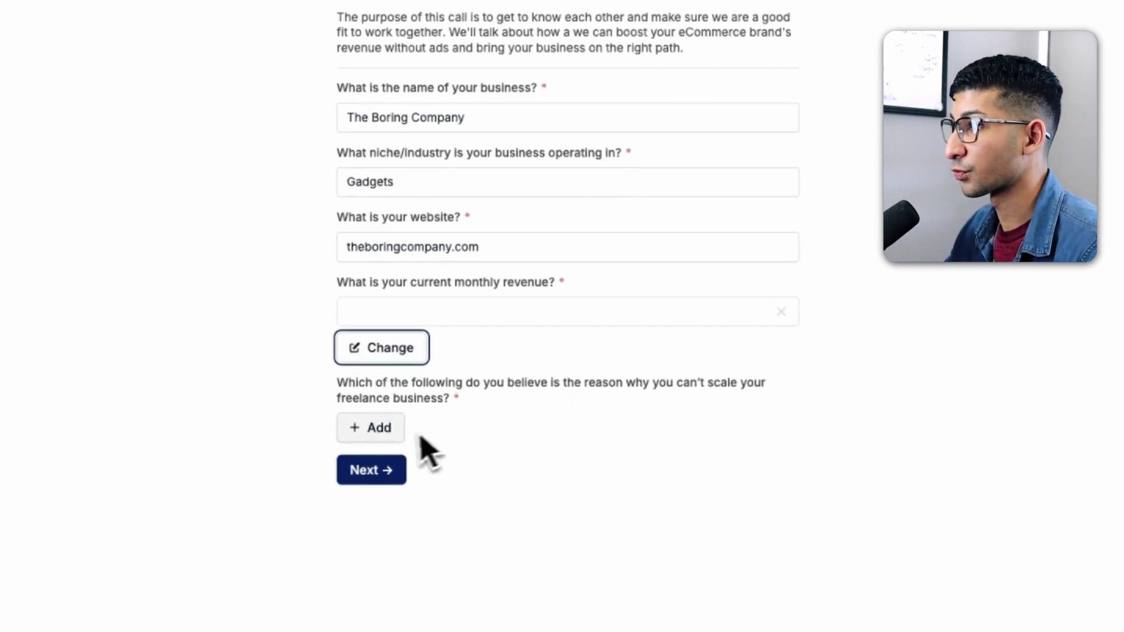
{"action": "left_click", "coordinate": [390, 437]}
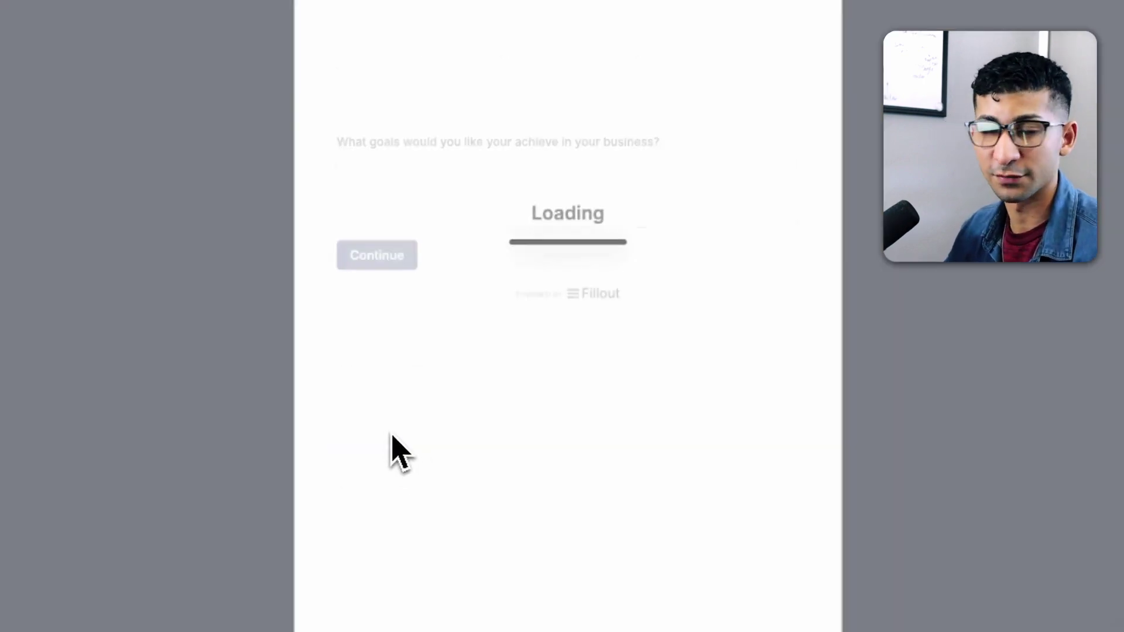
- Set the goal to $500,000 per month and tick Demanding clients and Too busy doing client work
{"action": "left_click", "coordinate": [515, 204]}
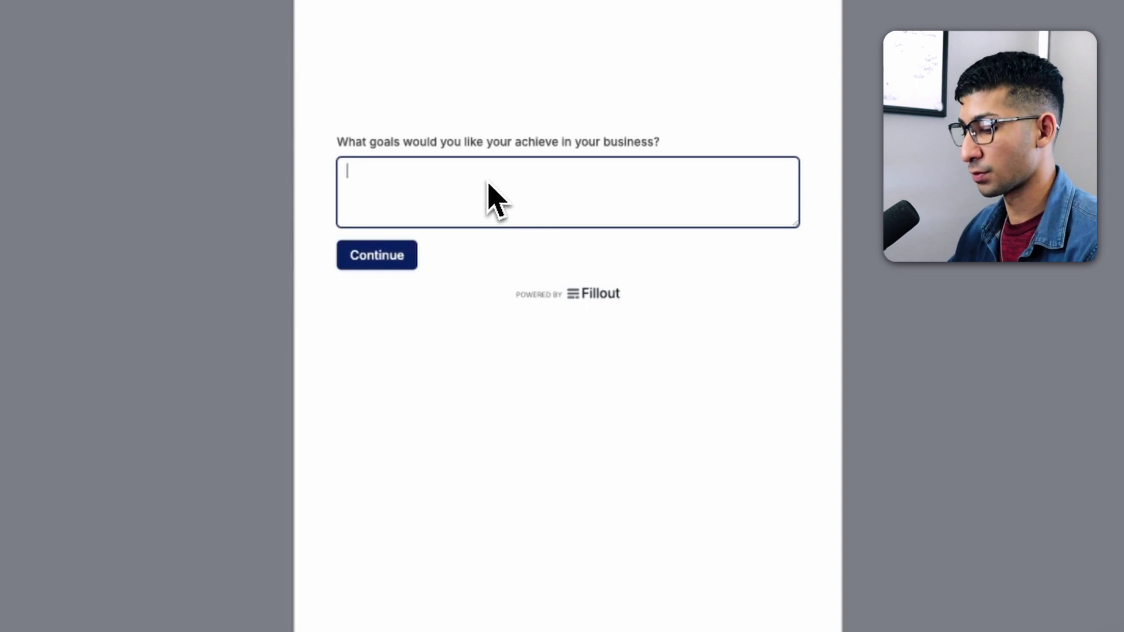
{"action": "type", "text": "I w"}
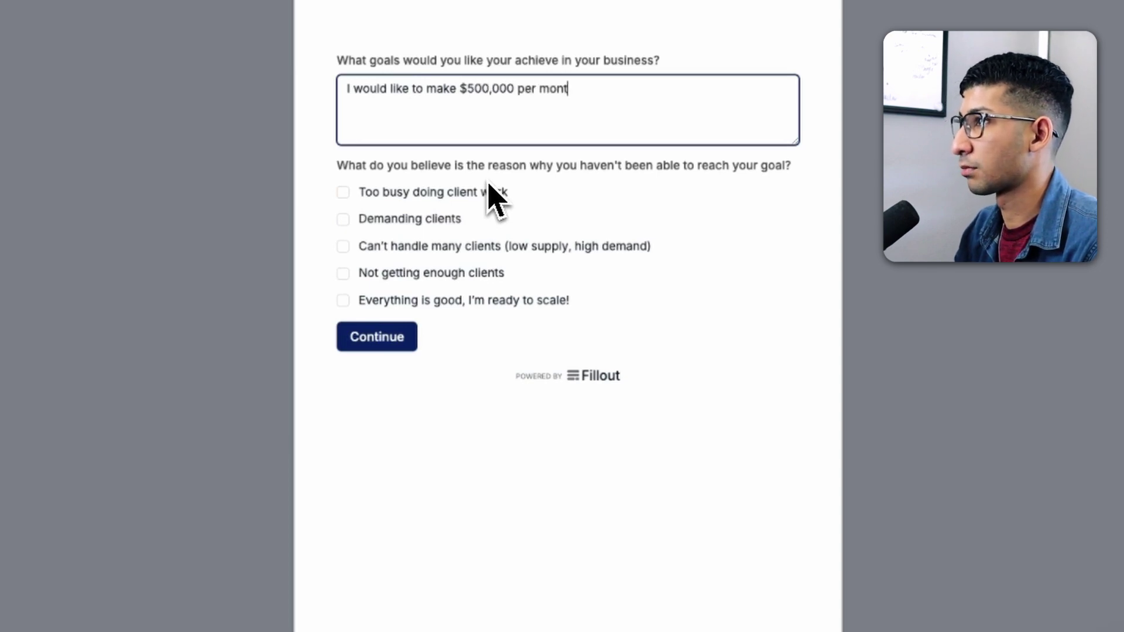
{"action": "left_click", "coordinate": [502, 209]}
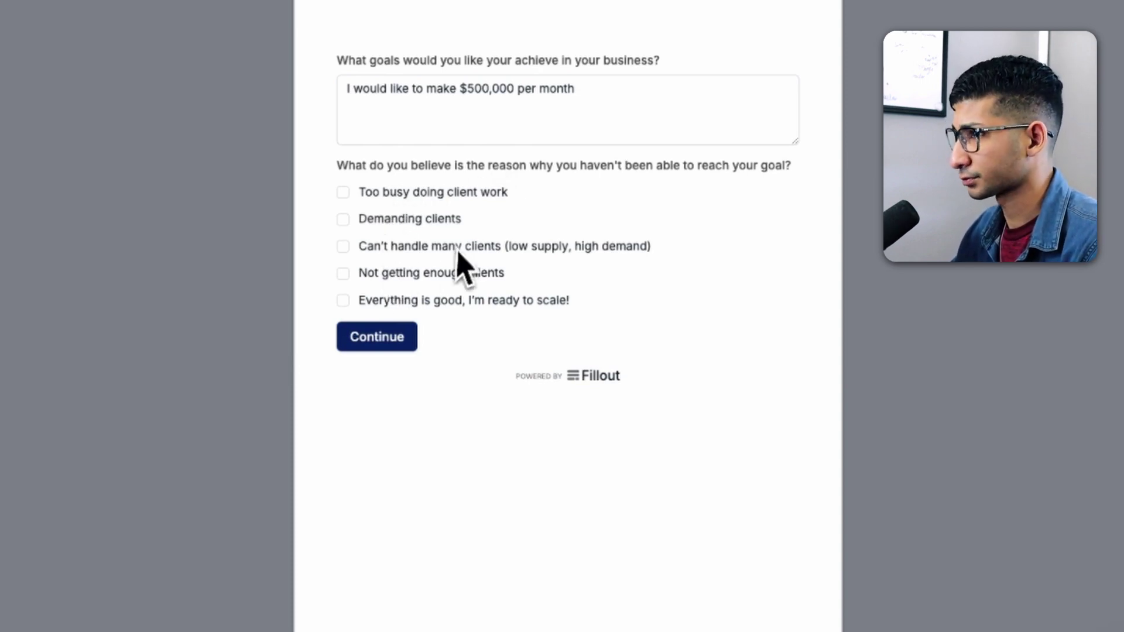
{"action": "left_click", "coordinate": [443, 228]}
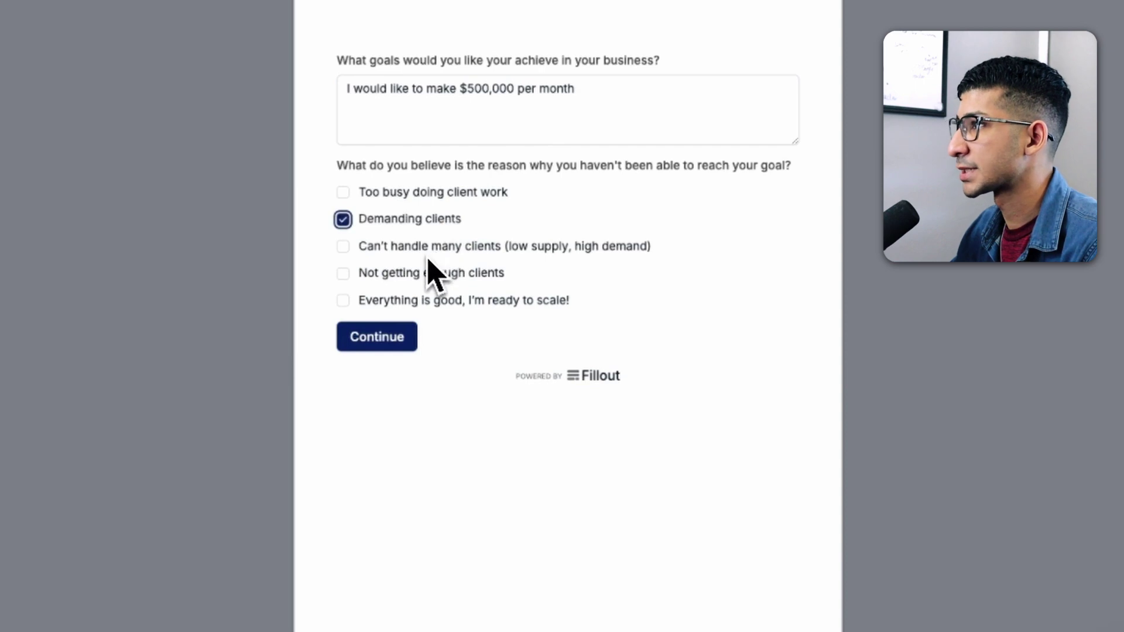
{"action": "left_click", "coordinate": [416, 200]}
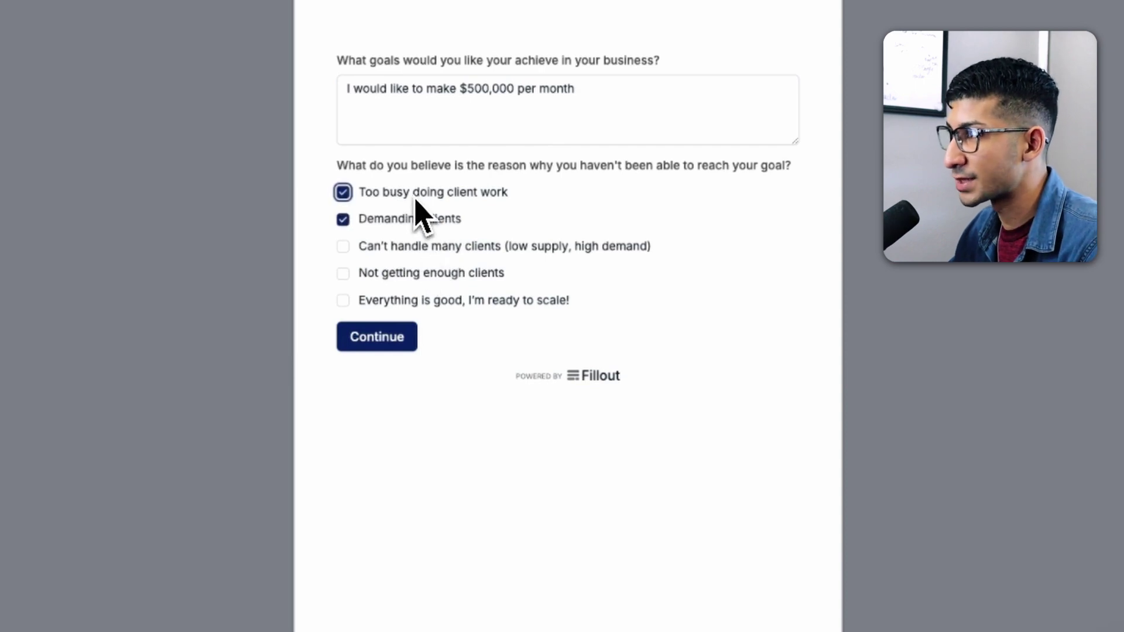
{"action": "left_click", "coordinate": [388, 346]}
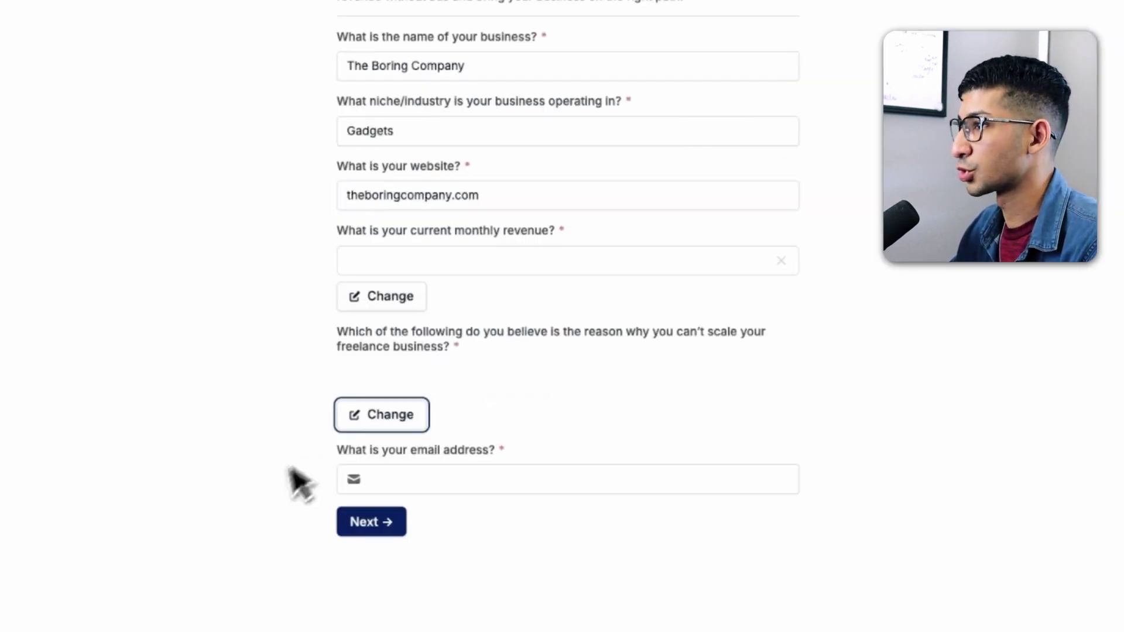
- Enter the contact's email and full name, then submit the form for scheduling
{"action": "left_click", "coordinate": [396, 486]}
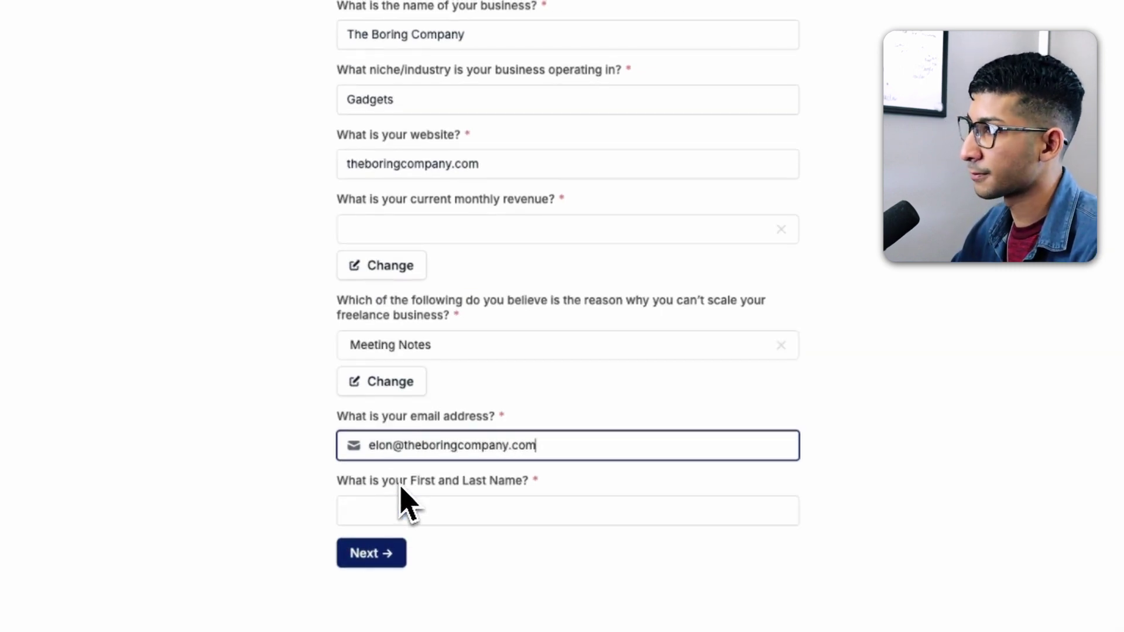
{"action": "left_click", "coordinate": [359, 515]}
{"action": "type", "text": "E"}
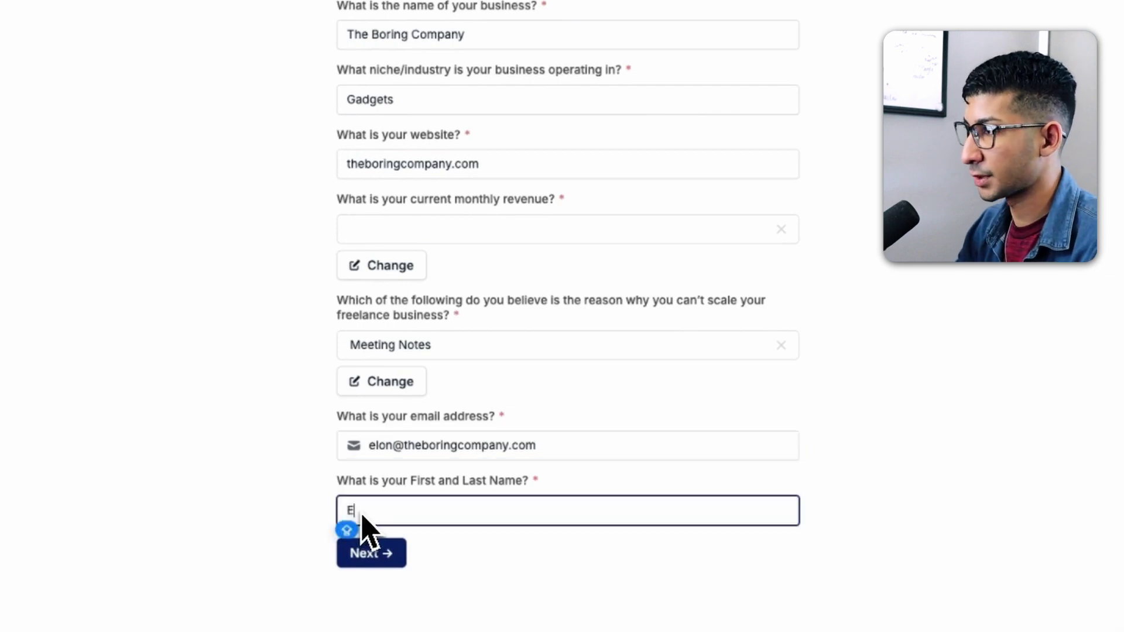
{"action": "type", "text": "lon Musk"}
{"action": "left_click", "coordinate": [380, 554]}
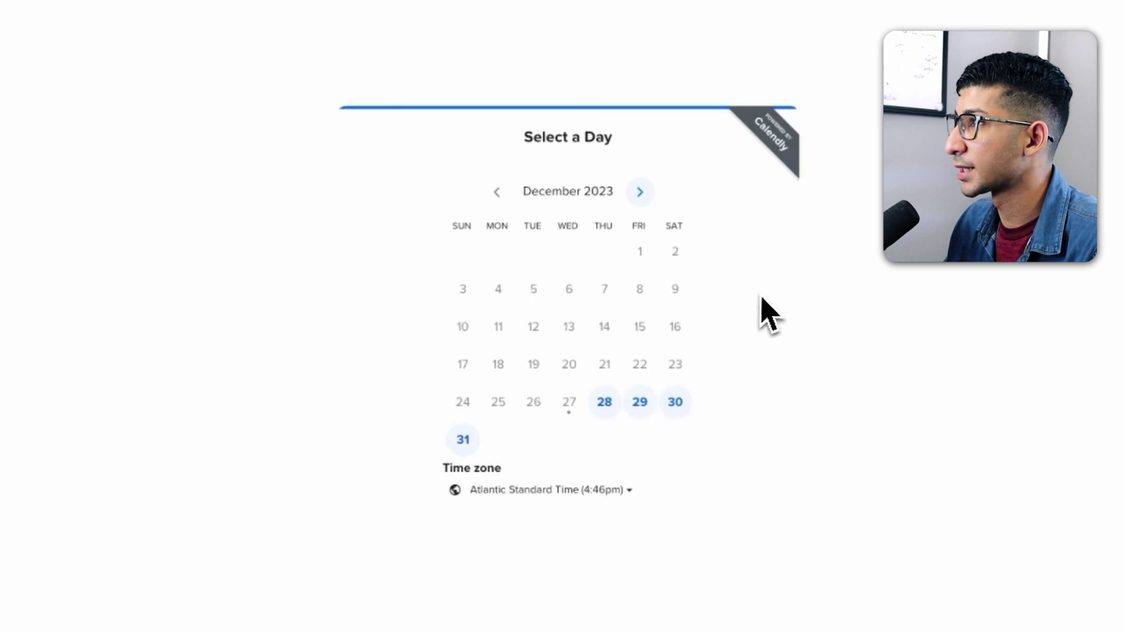
- Schedule the discovery call for the 2:00pm slot on Thursday, December 28, 2023
{"action": "left_click", "coordinate": [603, 403]}
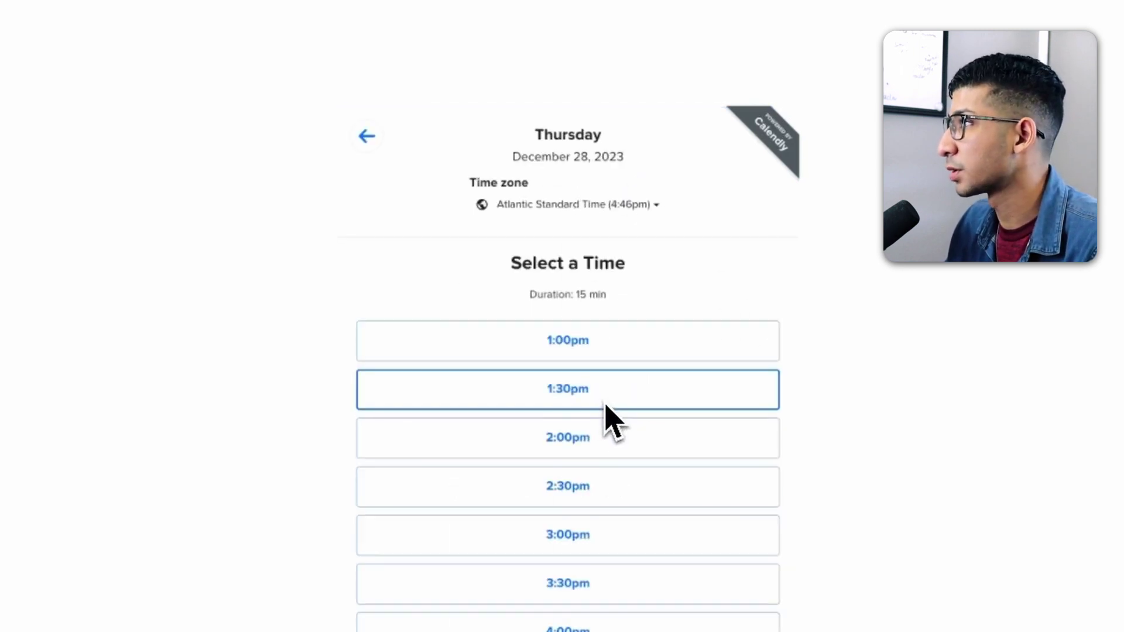
{"action": "left_click", "coordinate": [578, 450]}
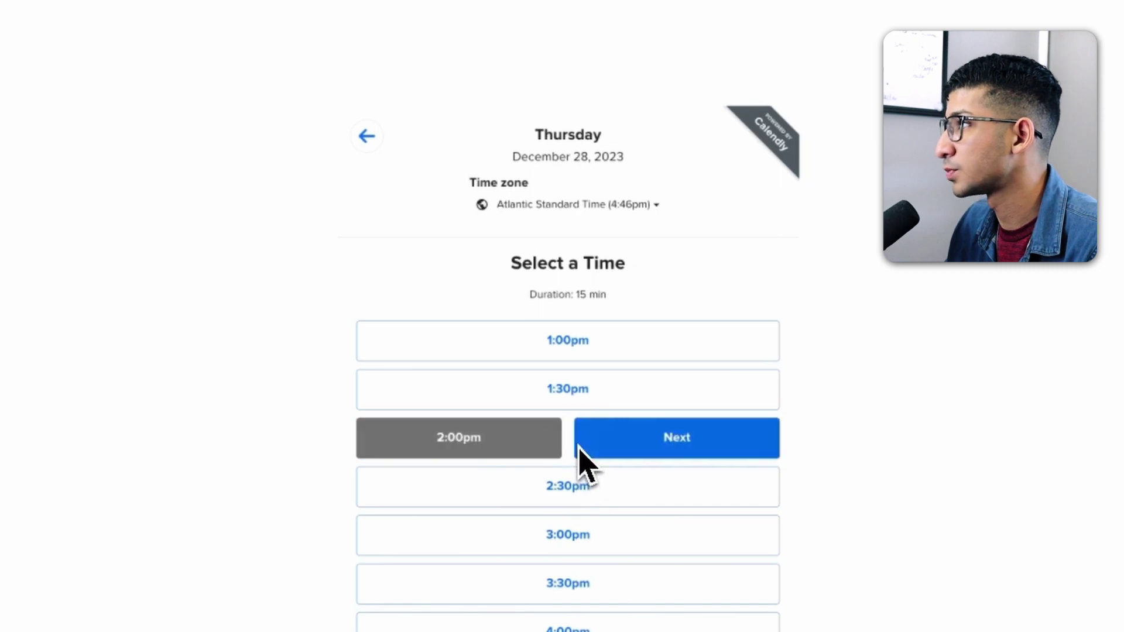
{"action": "left_click", "coordinate": [662, 449]}
{"action": "left_click", "coordinate": [574, 607]}
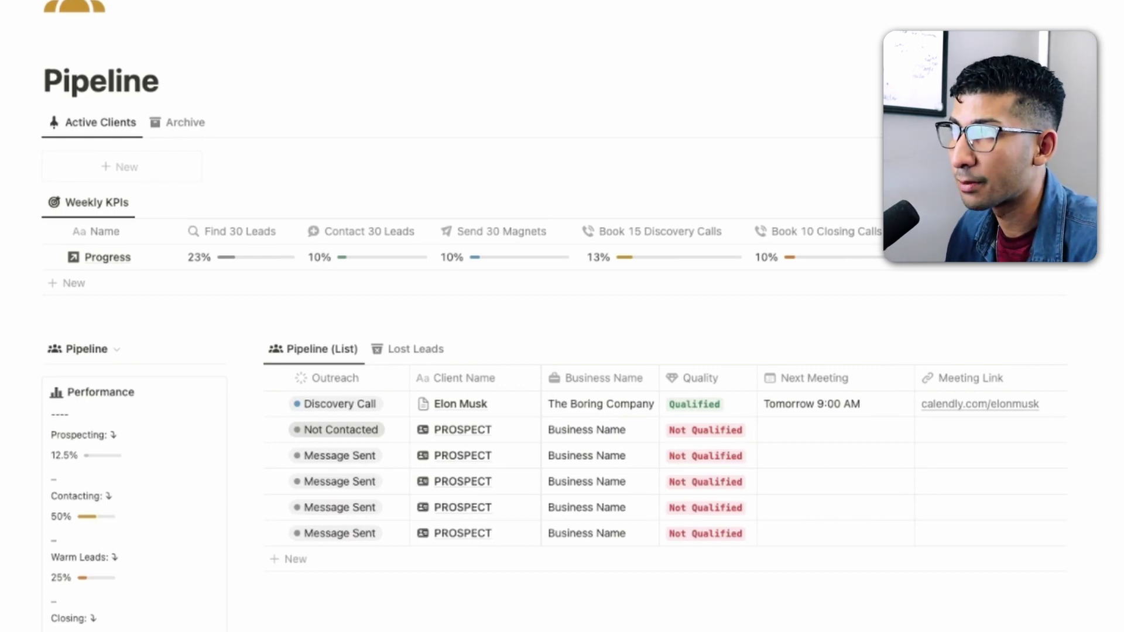
- Open The Boring Company lead's record from the Pipeline list
{"action": "left_click", "coordinate": [506, 403]}
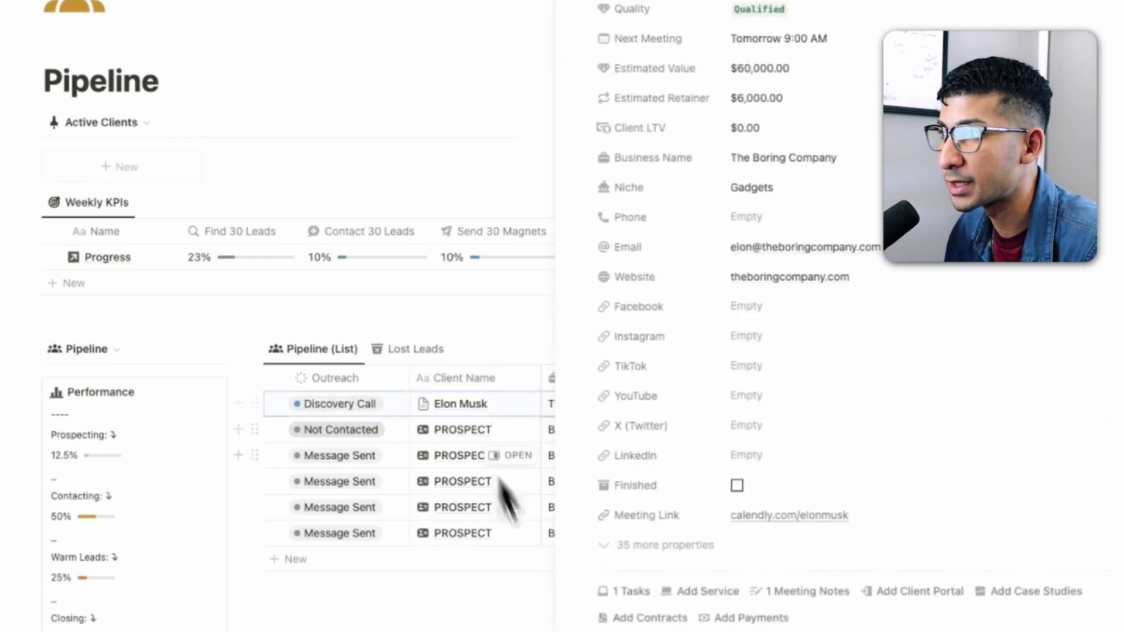
- Review the constraints in the linked meeting notes, then reopen the lead's record from the pipeline
{"action": "left_click", "coordinate": [809, 592]}
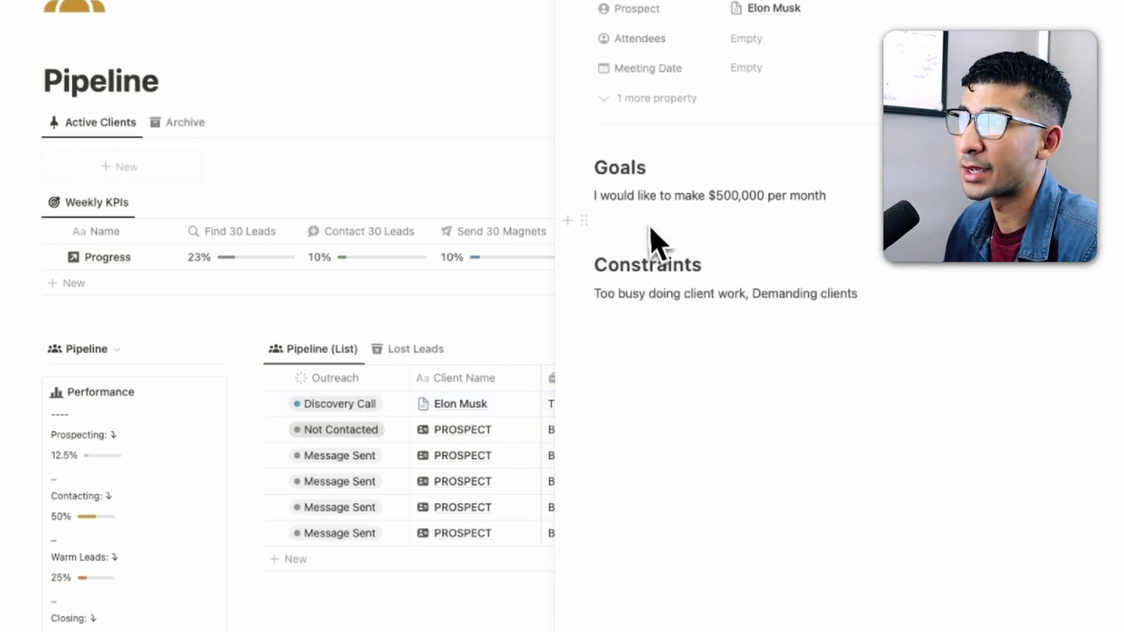
{"action": "left_click_drag", "start_coordinate": [600, 296], "coordinate": [867, 303]}
{"action": "left_click", "coordinate": [731, 306]}
{"action": "left_click", "coordinate": [868, 307]}
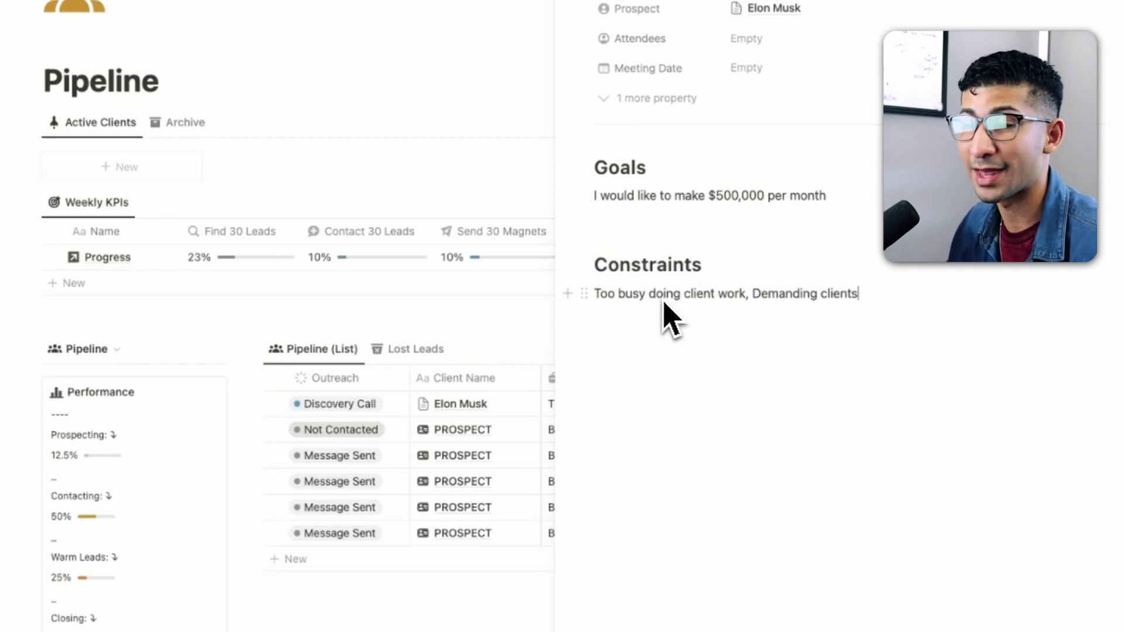
{"action": "left_click_drag", "start_coordinate": [606, 298], "coordinate": [741, 299]}
{"action": "left_click", "coordinate": [739, 297]}
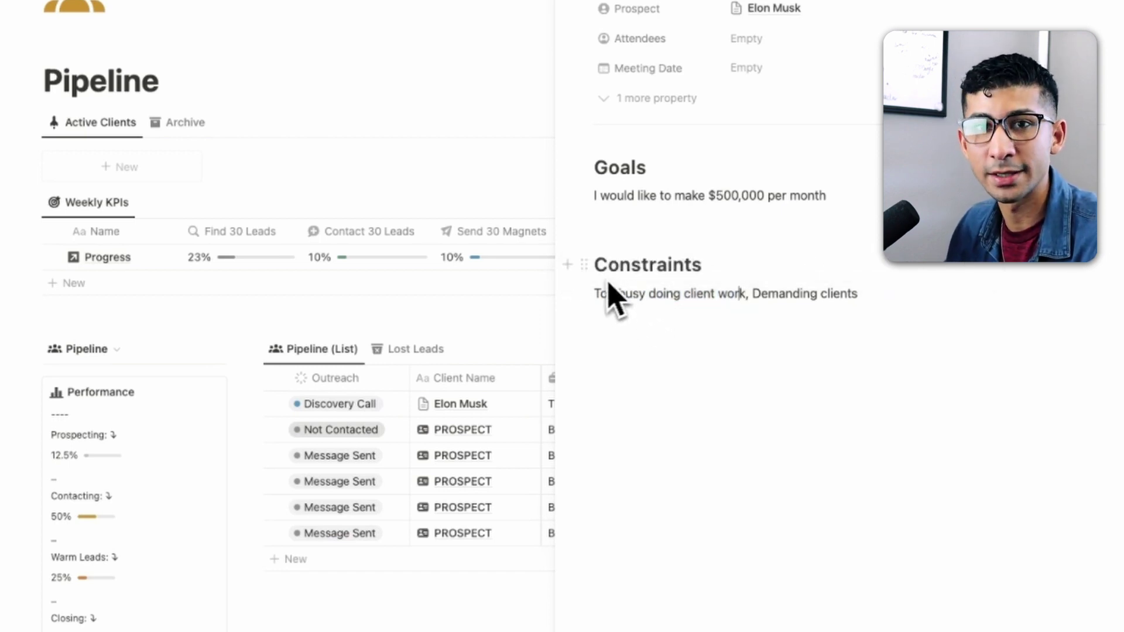
{"action": "left_click_drag", "start_coordinate": [596, 296], "coordinate": [661, 302]}
{"action": "left_click_drag", "start_coordinate": [731, 303], "coordinate": [747, 299]}
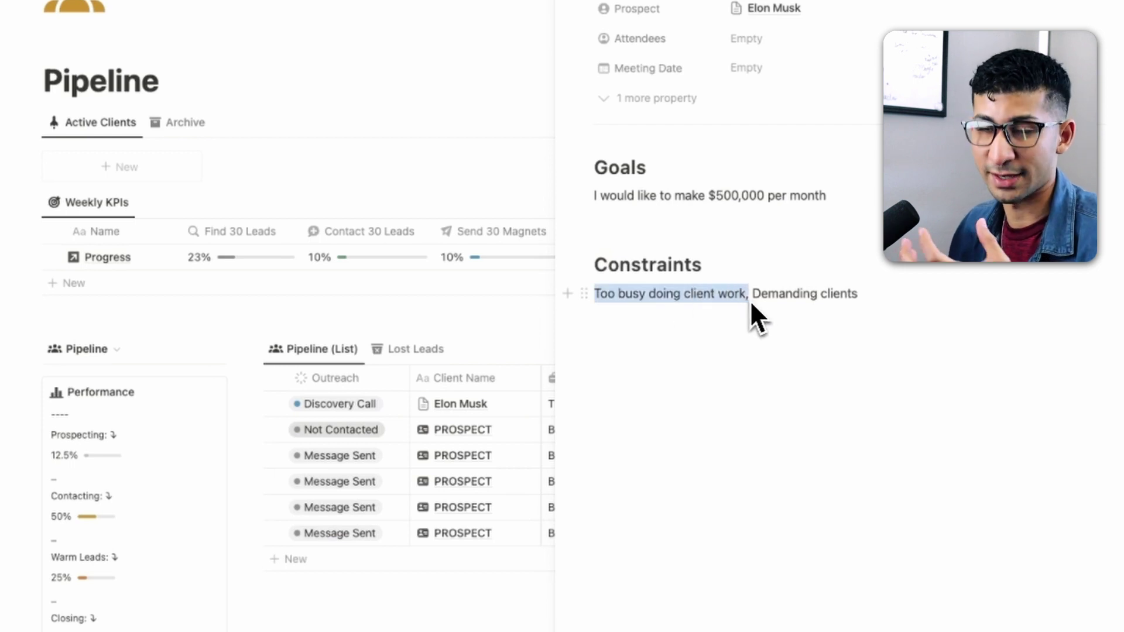
{"action": "left_click", "coordinate": [755, 317]}
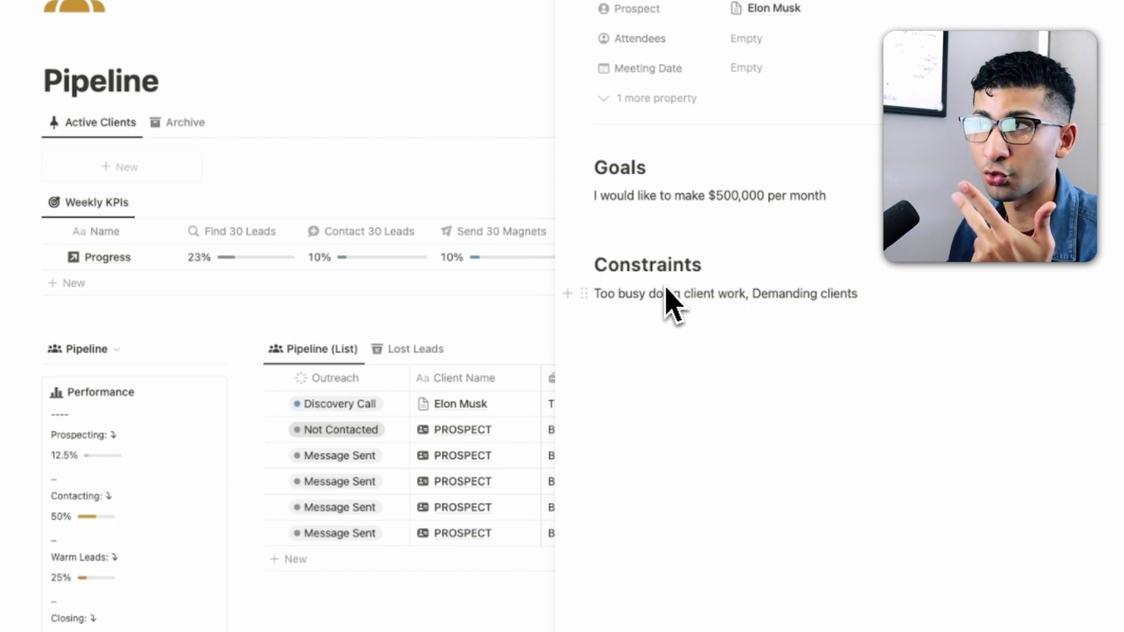
{"action": "left_click", "coordinate": [579, 7]}
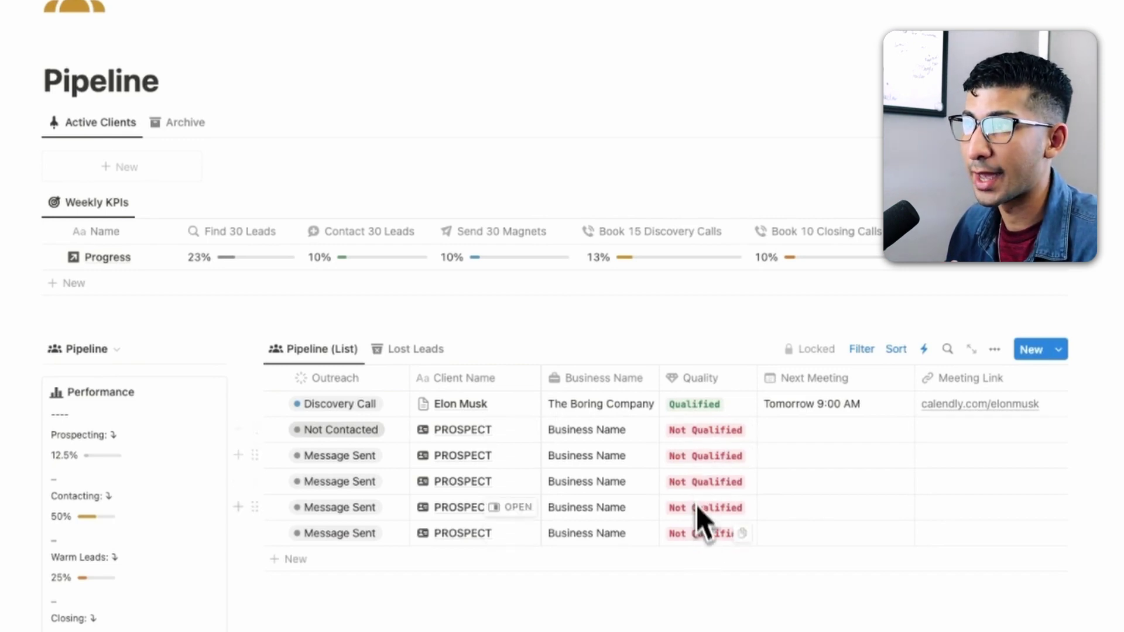
{"action": "left_click", "coordinate": [517, 405]}
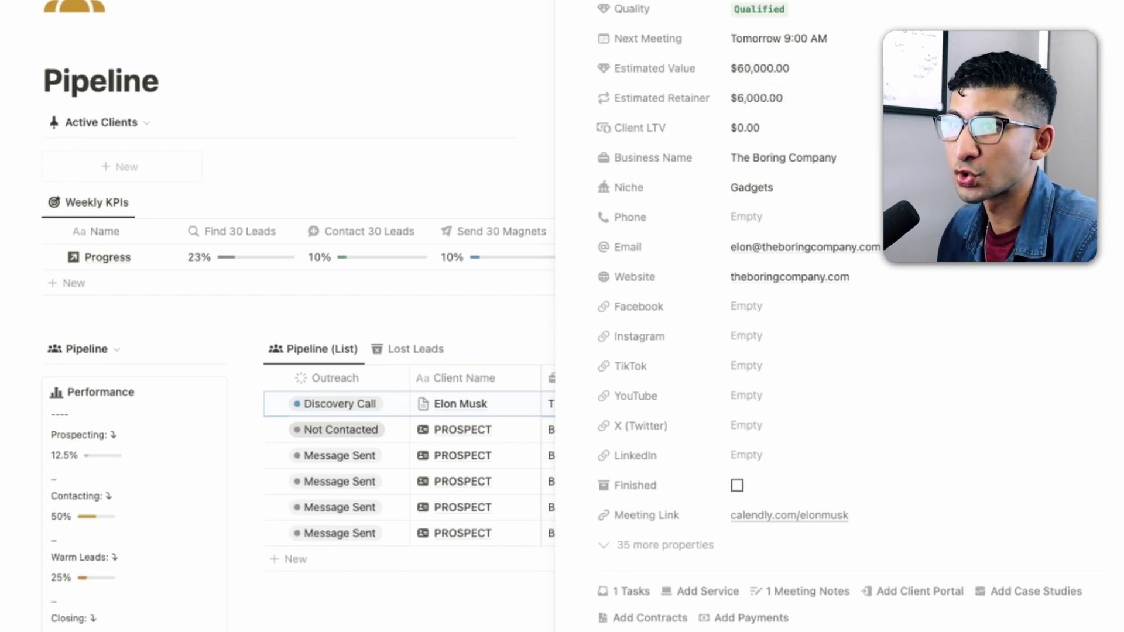
{"action": "key", "text": "Escape"}
- Switch the sidebar view to Value to show the Collective Client Value totals
{"action": "scroll", "coordinate": [89, 187], "scroll_direction": "down", "scroll_amount": 3}
{"action": "left_click", "coordinate": [88, 173]}
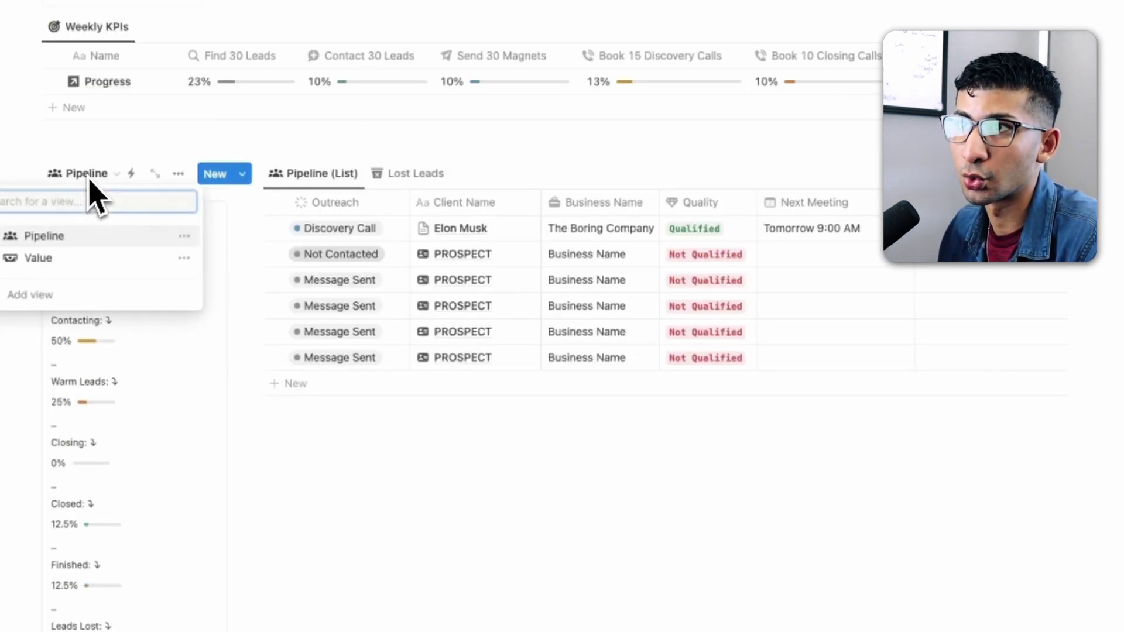
{"action": "left_click", "coordinate": [82, 275]}
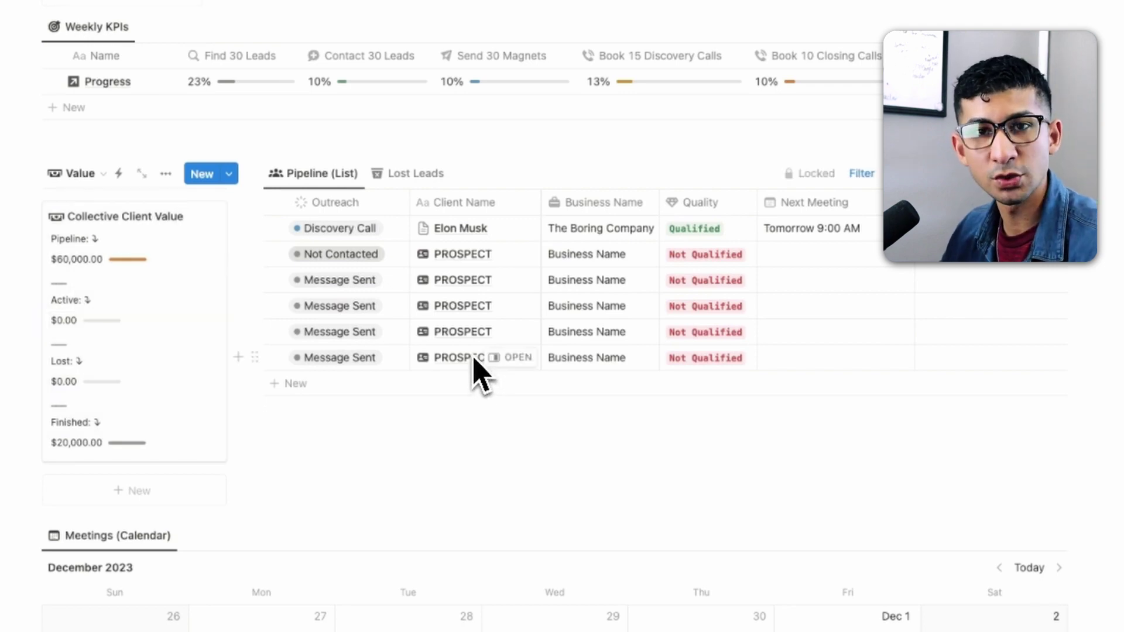
{"action": "left_click", "coordinate": [81, 174]}
- Return to the Pipeline view and set the lead's outreach status to Closing Call
{"action": "left_click", "coordinate": [69, 233]}
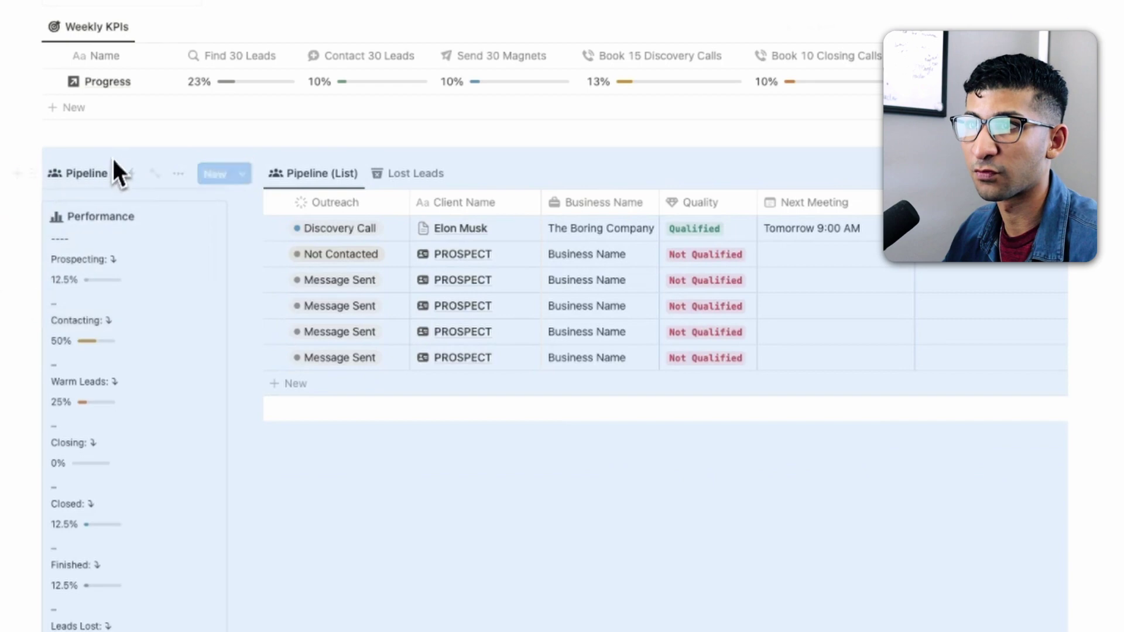
{"action": "left_click", "coordinate": [374, 232]}
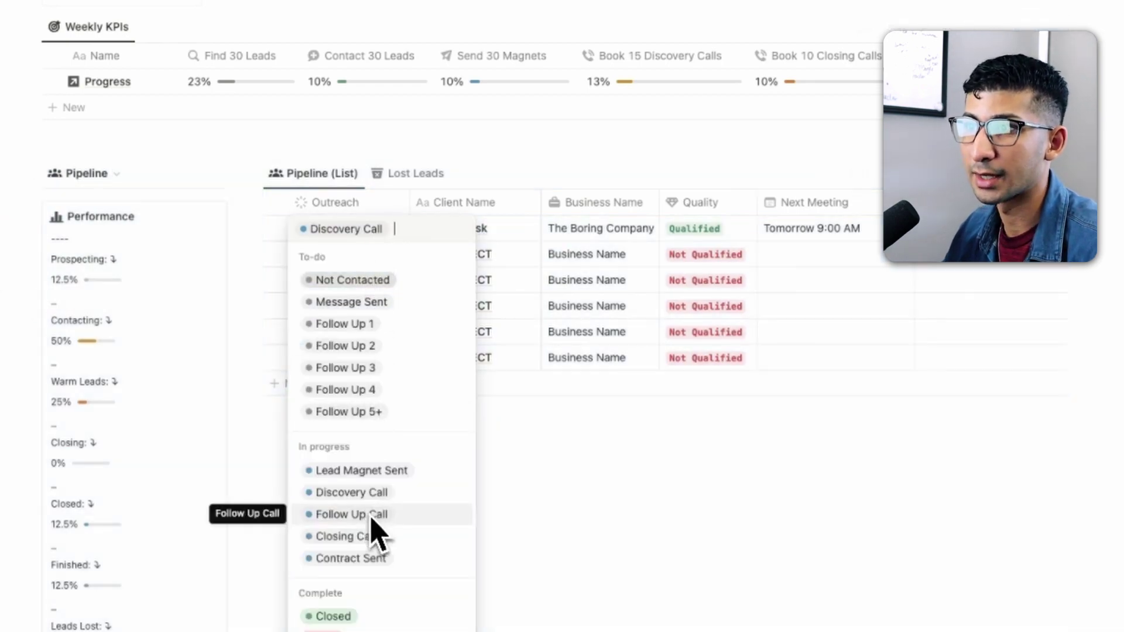
{"action": "left_click", "coordinate": [346, 536]}
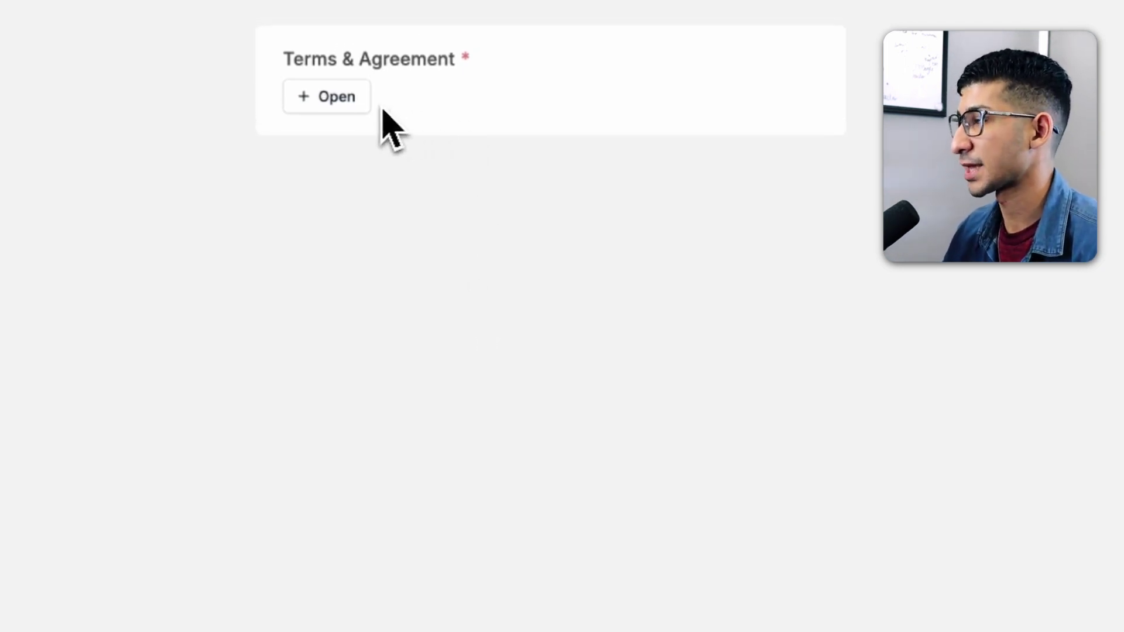
- Download the agreement, upload the signed bitcoin (13).pdf, and continue to payment
{"action": "left_click", "coordinate": [355, 111]}
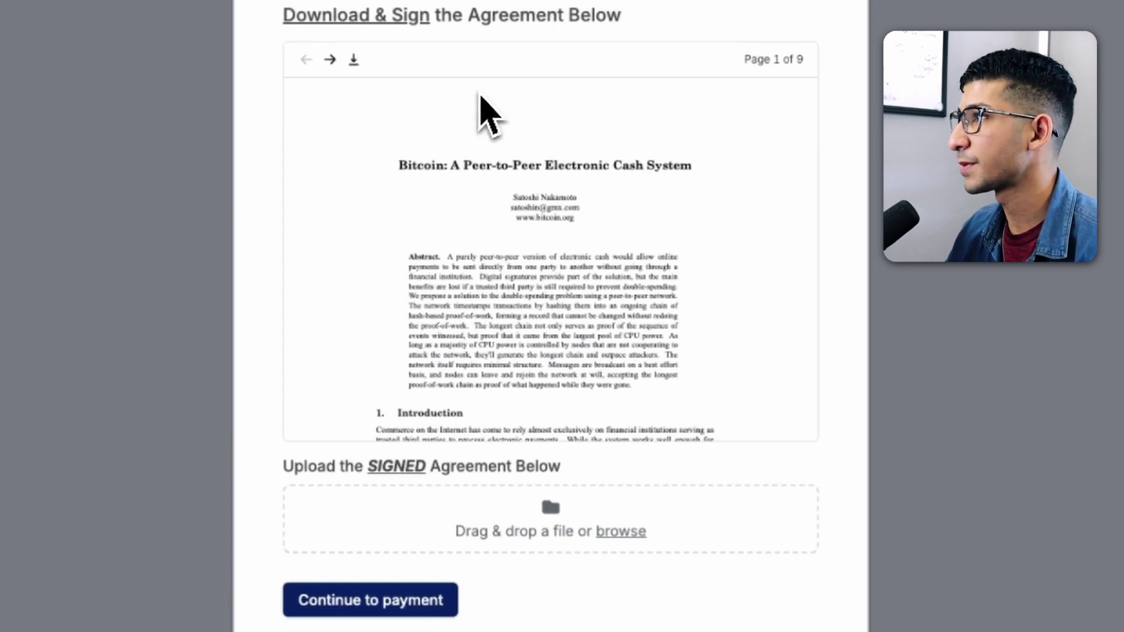
{"action": "left_click", "coordinate": [355, 67]}
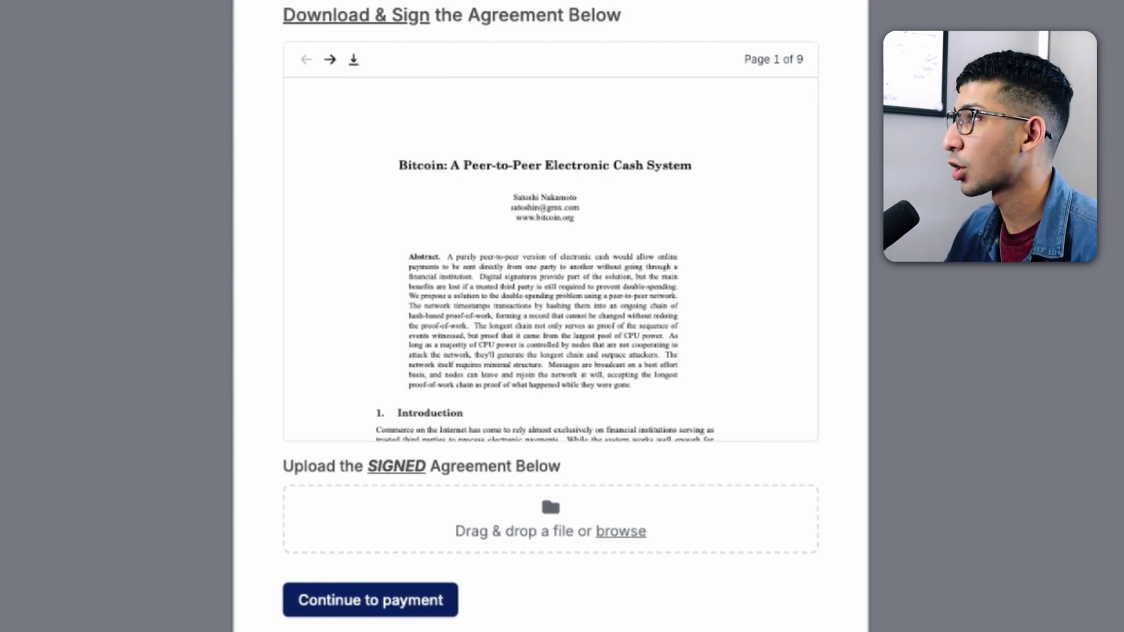
{"action": "left_click_drag", "start_coordinate": [840, 224], "coordinate": [560, 529]}
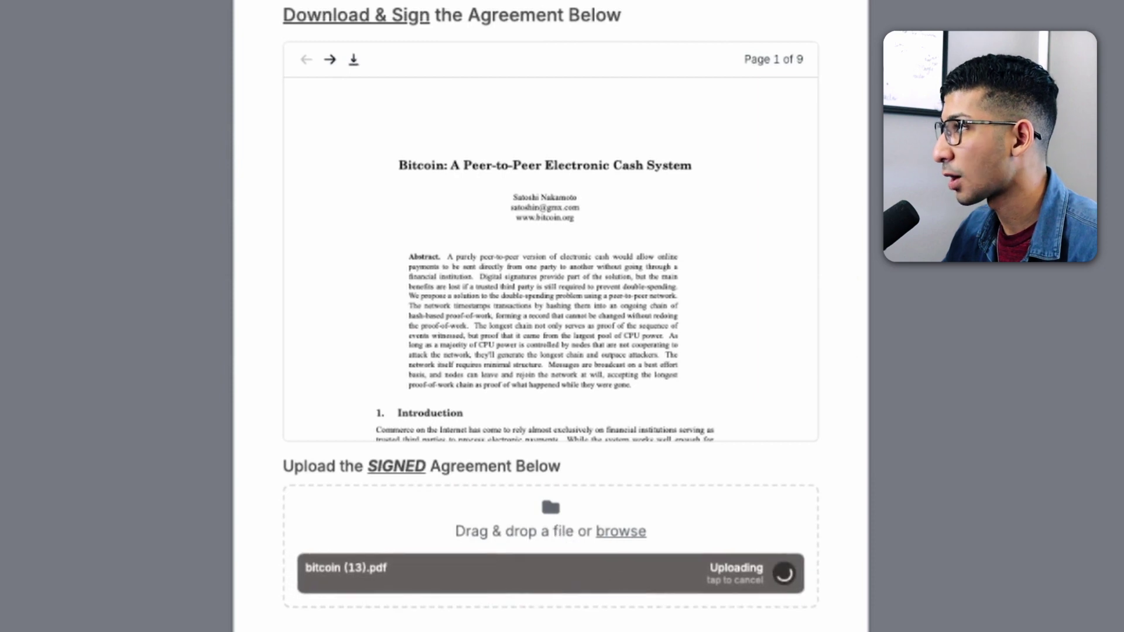
{"action": "scroll", "coordinate": [661, 585], "scroll_direction": "down", "scroll_amount": 2}
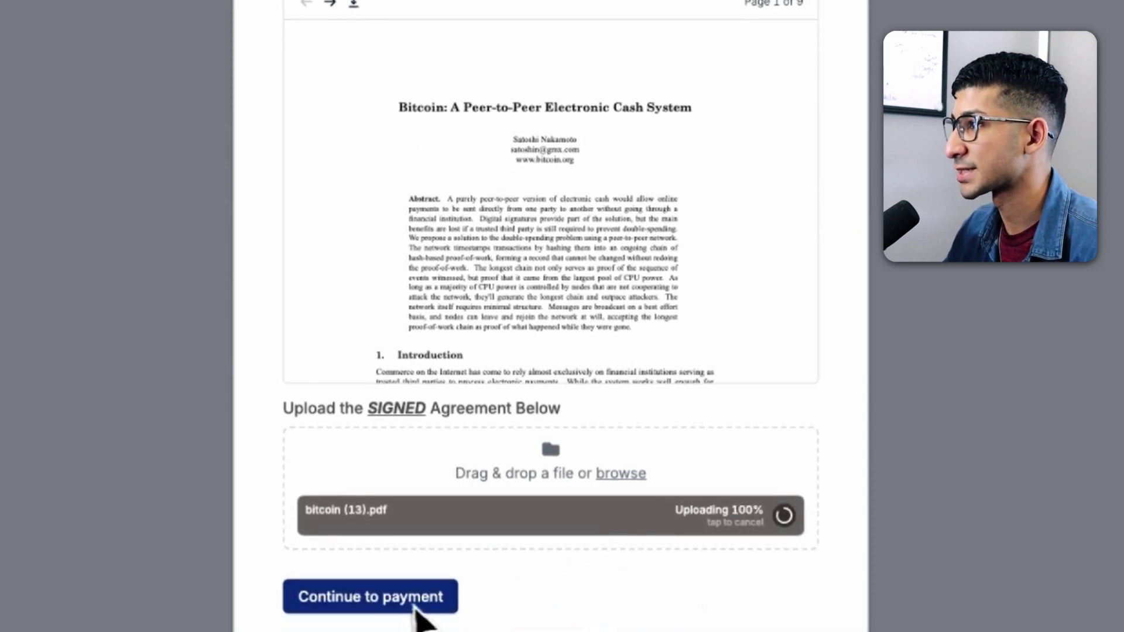
{"action": "left_click", "coordinate": [371, 597]}
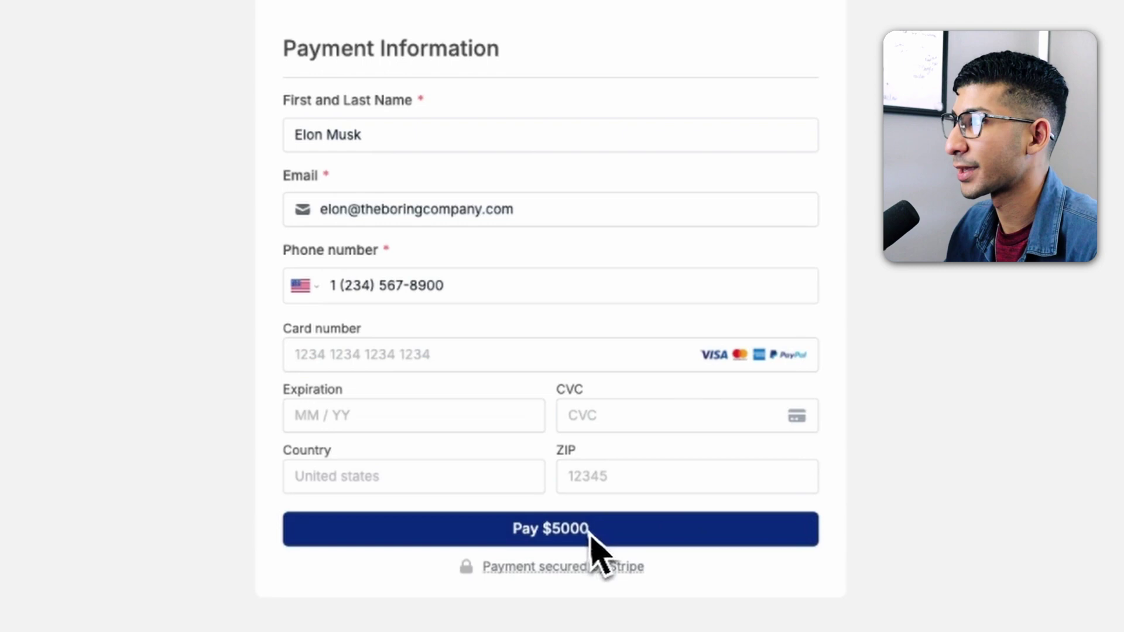
- Complete the $5000 payment and schedule the kickoff for 2:00pm, Friday December 29, 2023
{"action": "left_click", "coordinate": [530, 536]}
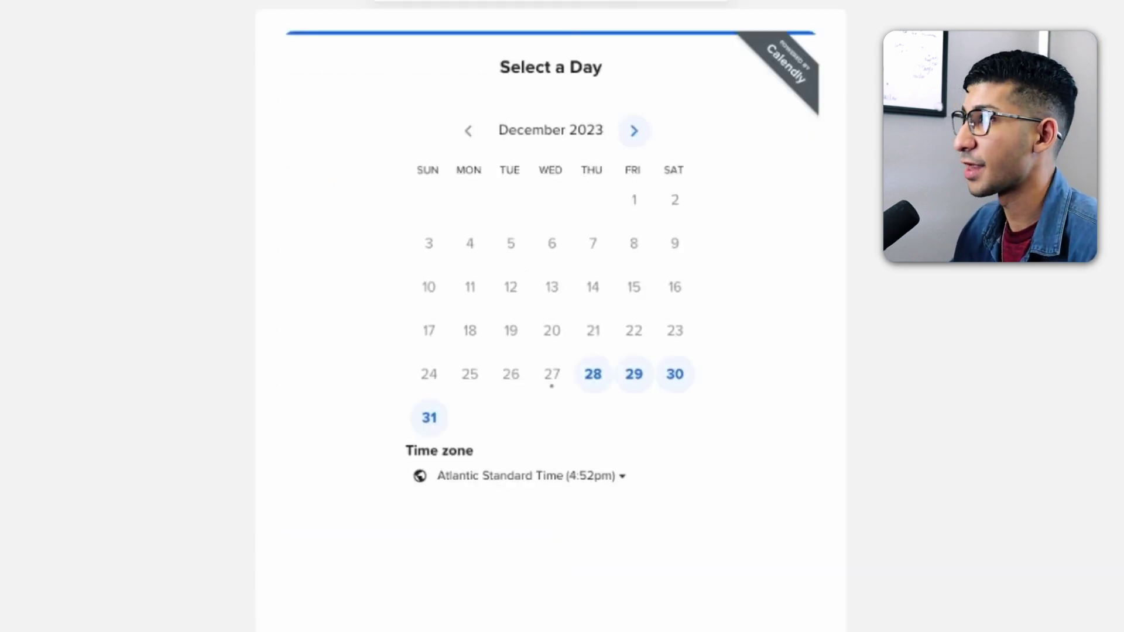
{"action": "left_click", "coordinate": [632, 386]}
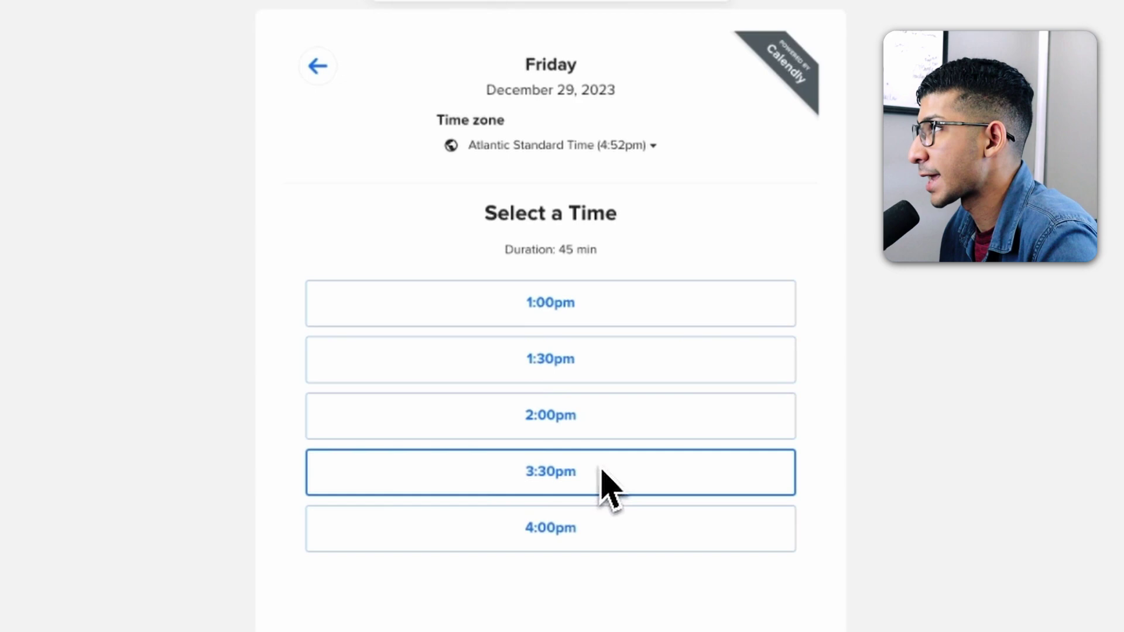
{"action": "left_click", "coordinate": [597, 430]}
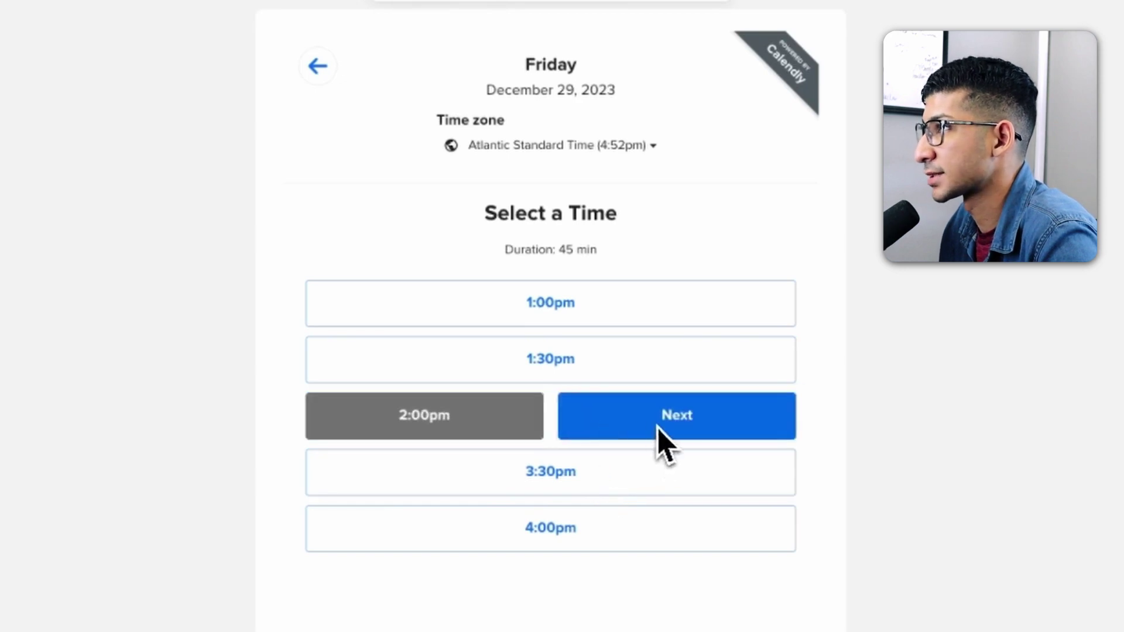
{"action": "left_click", "coordinate": [657, 431]}
{"action": "left_click", "coordinate": [548, 556]}
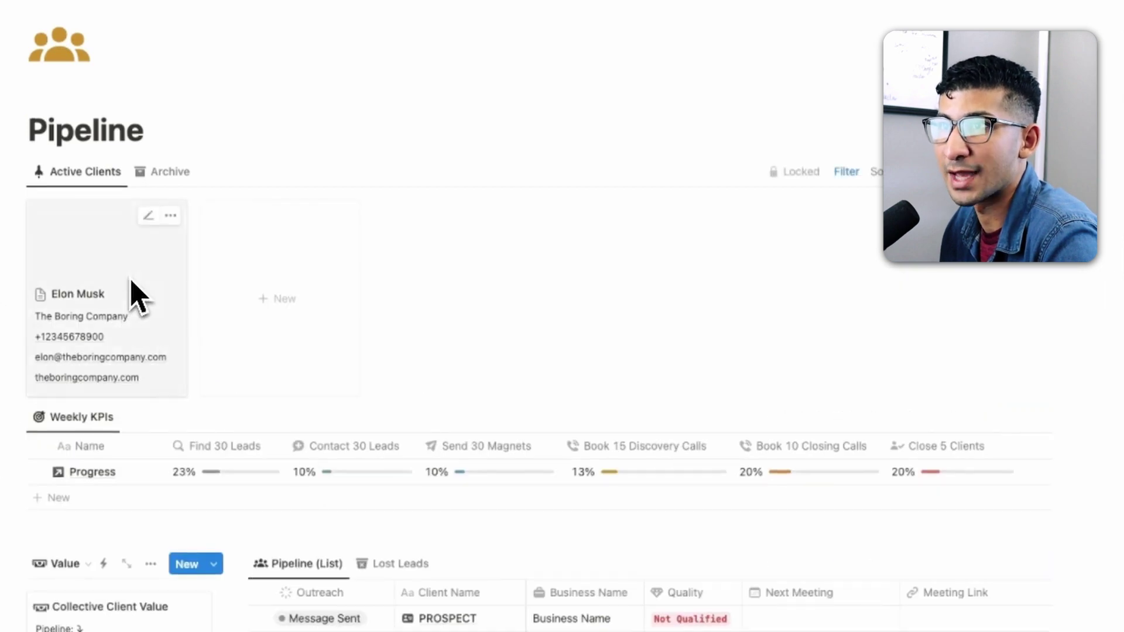
{"action": "left_click", "coordinate": [136, 299]}
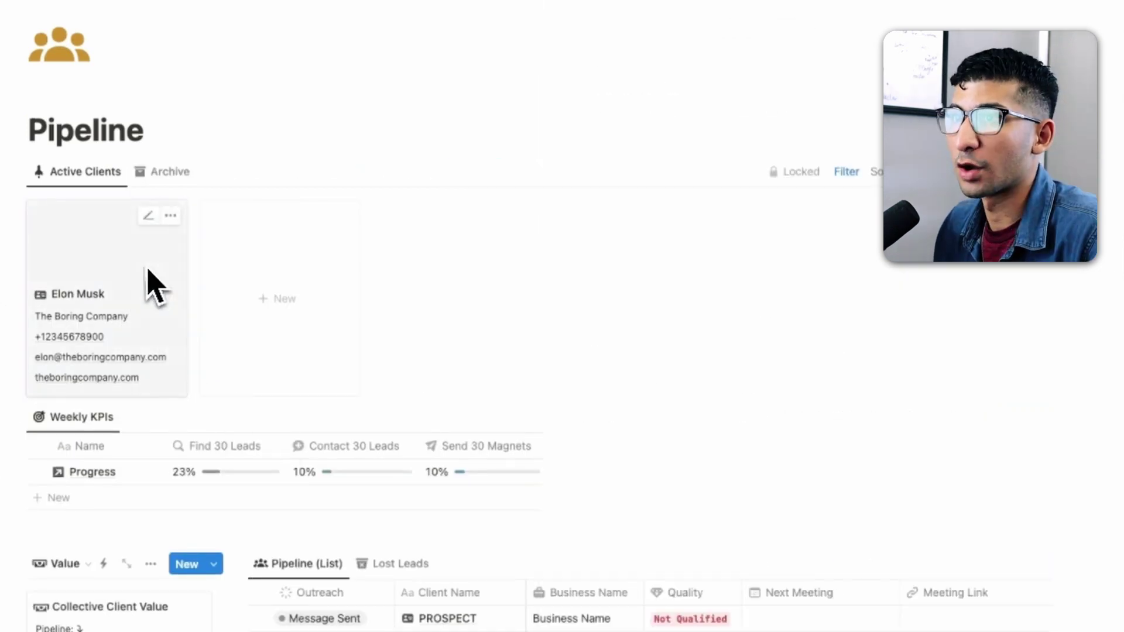
{"action": "left_click", "coordinate": [151, 285]}
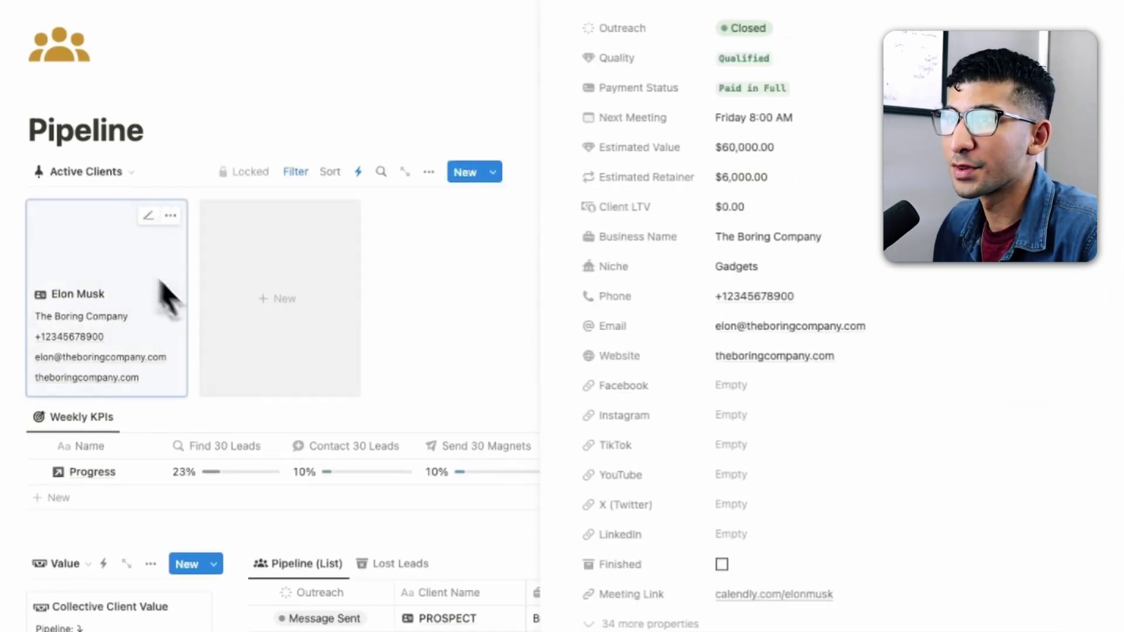
{"action": "scroll", "coordinate": [925, 498], "scroll_direction": "down", "scroll_amount": 5}
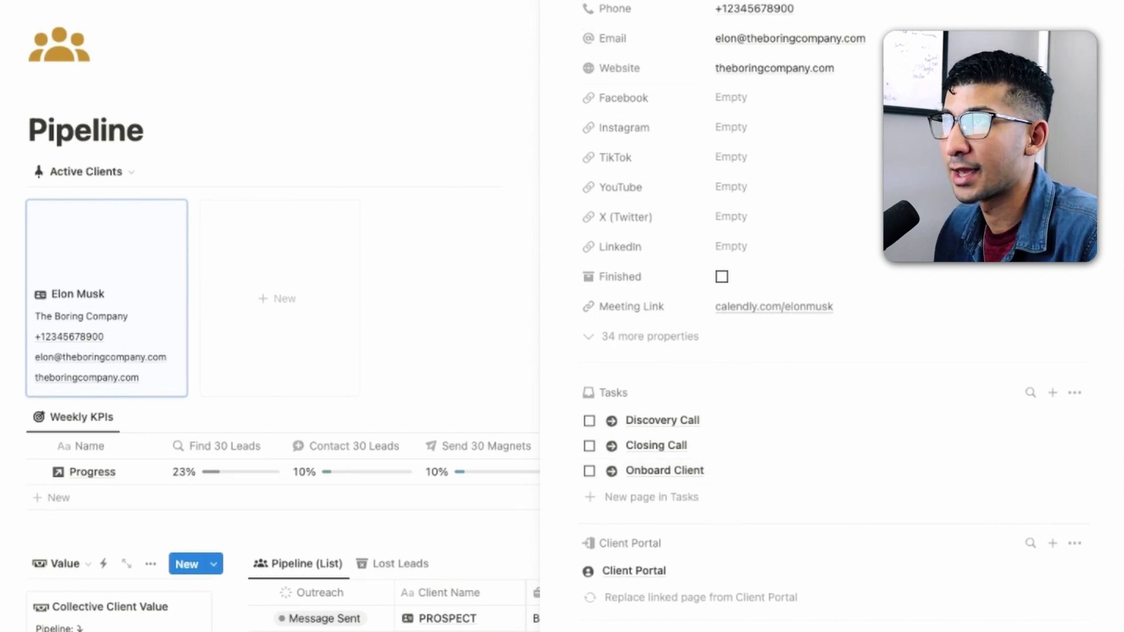
{"action": "left_click", "coordinate": [522, 93]}
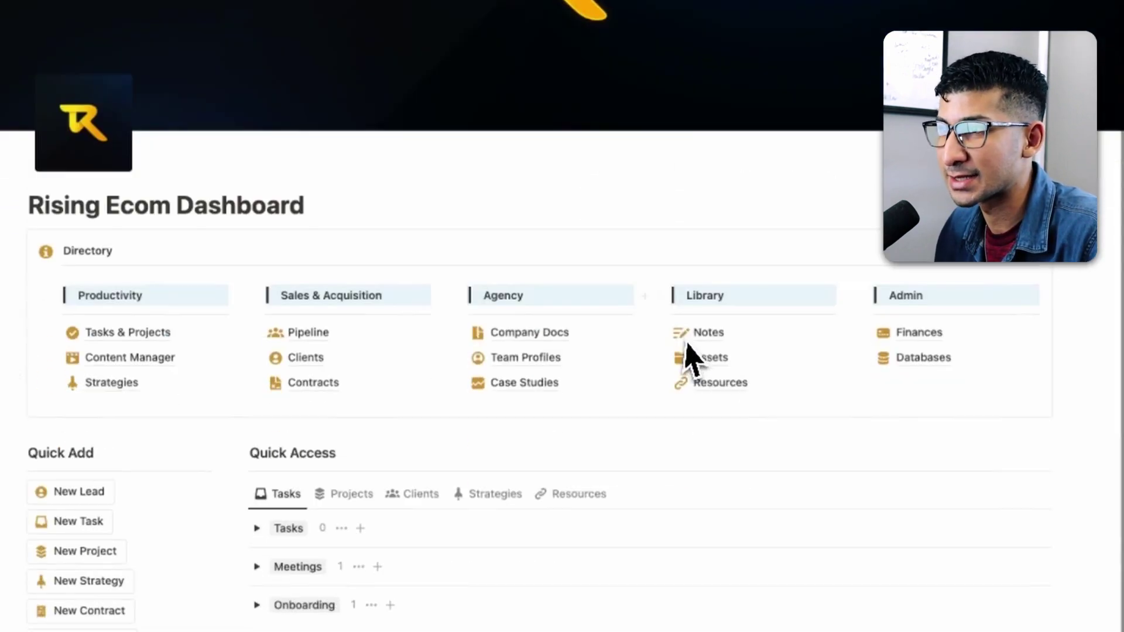
{"action": "scroll", "coordinate": [690, 359], "scroll_direction": "down", "scroll_amount": 5}
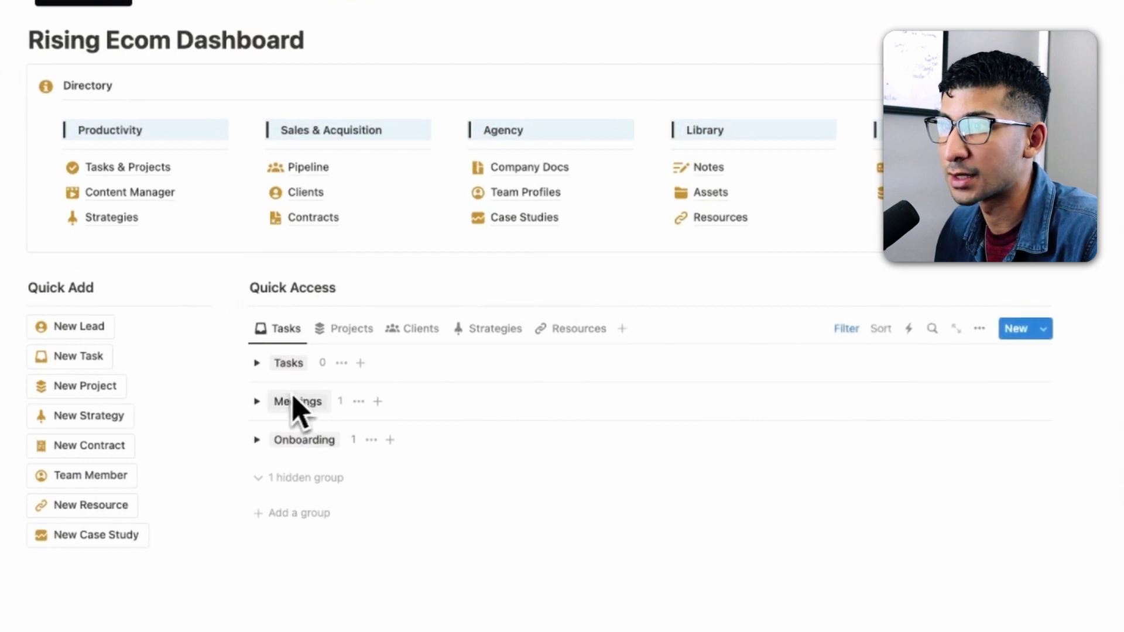
- Check off the Discovery Call meeting and reveal the Onboard Client sub-tasks under Onboarding
{"action": "left_click", "coordinate": [258, 401]}
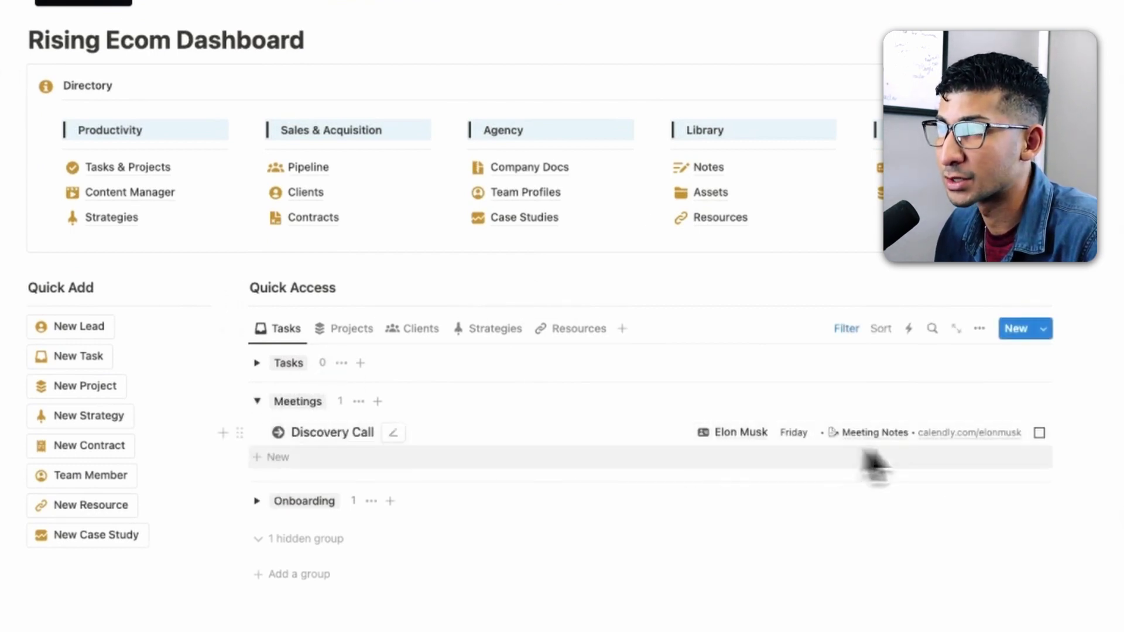
{"action": "left_click", "coordinate": [1039, 434]}
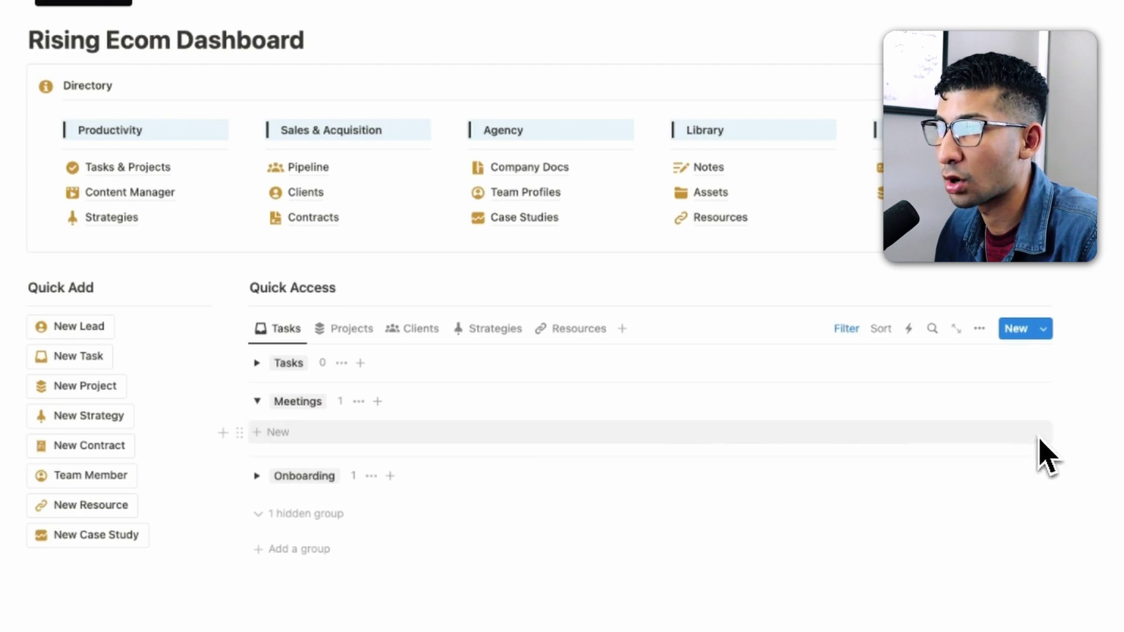
{"action": "left_click", "coordinate": [257, 477]}
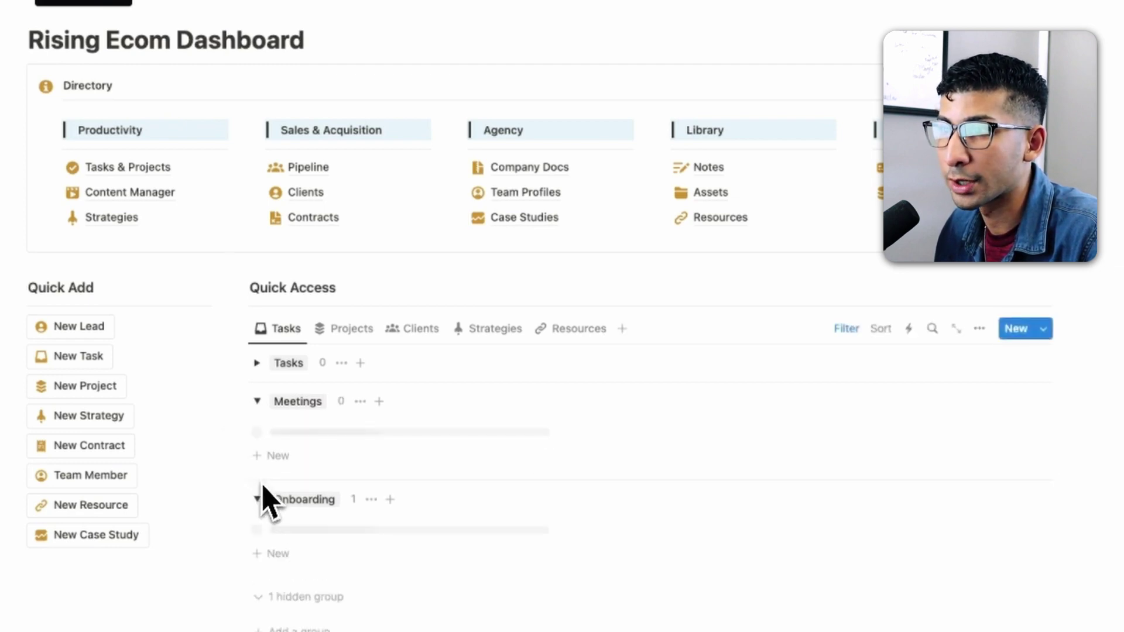
{"action": "scroll", "coordinate": [266, 340], "scroll_direction": "down", "scroll_amount": 3}
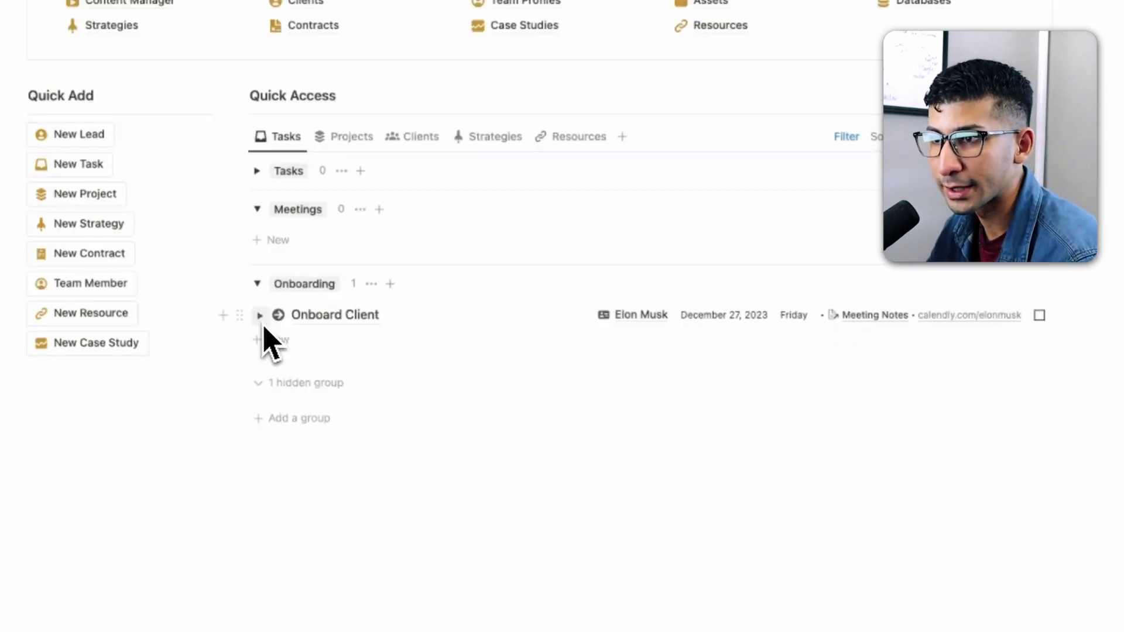
{"action": "scroll", "coordinate": [264, 333], "scroll_direction": "up", "scroll_amount": 2}
{"action": "left_click", "coordinate": [260, 420]}
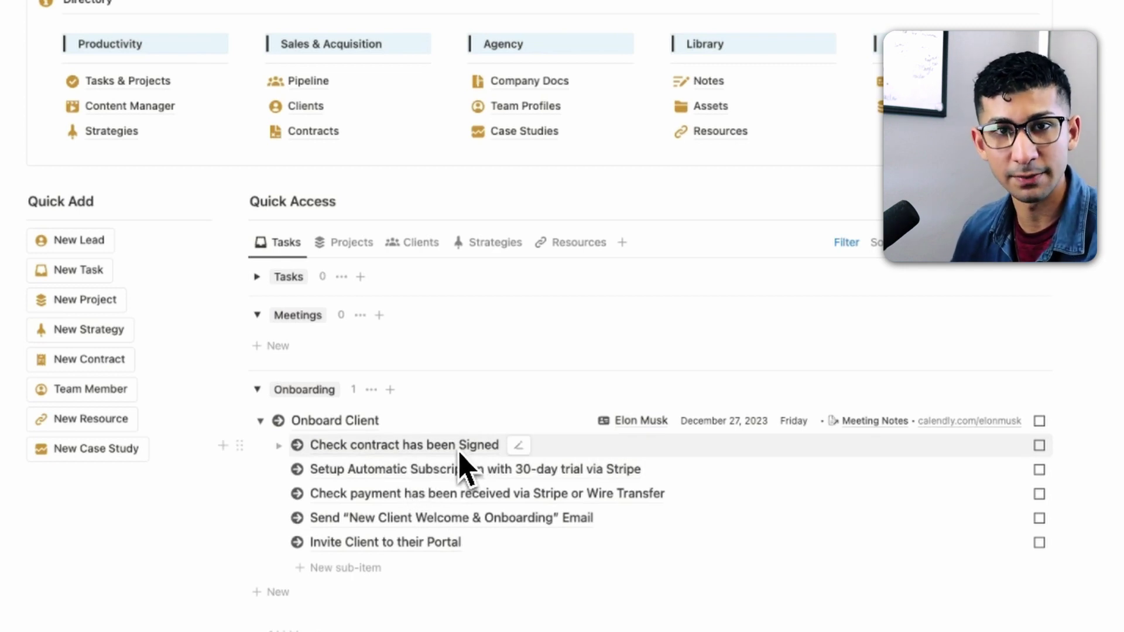
- Tick the contract, subscription, payment, welcome email and portal invite sub-tasks, then Onboard Client itself
{"action": "scroll", "coordinate": [861, 515], "scroll_direction": "up", "scroll_amount": 1}
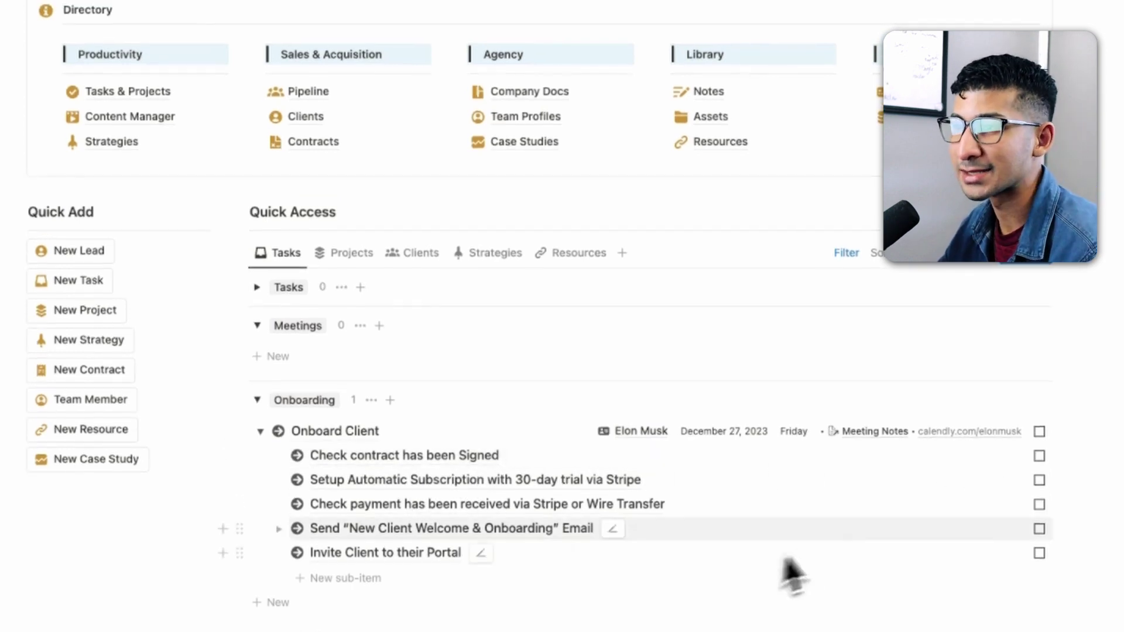
{"action": "left_click", "coordinate": [1039, 454]}
{"action": "left_click", "coordinate": [1039, 454]}
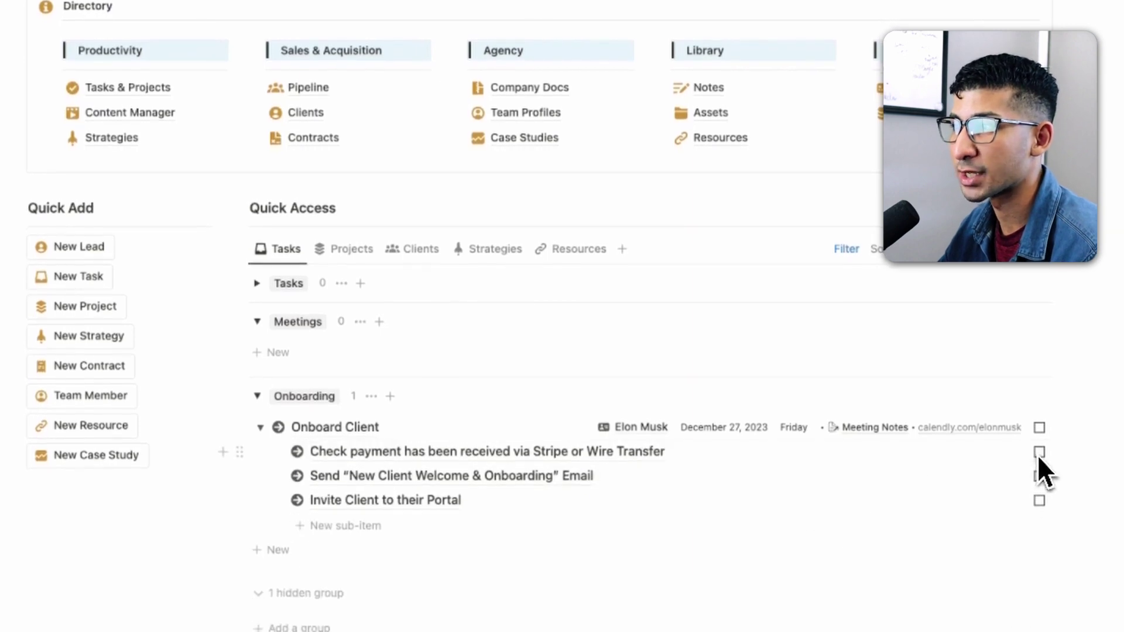
{"action": "left_click", "coordinate": [1038, 453]}
{"action": "left_click", "coordinate": [1039, 453]}
{"action": "left_click", "coordinate": [1038, 453]}
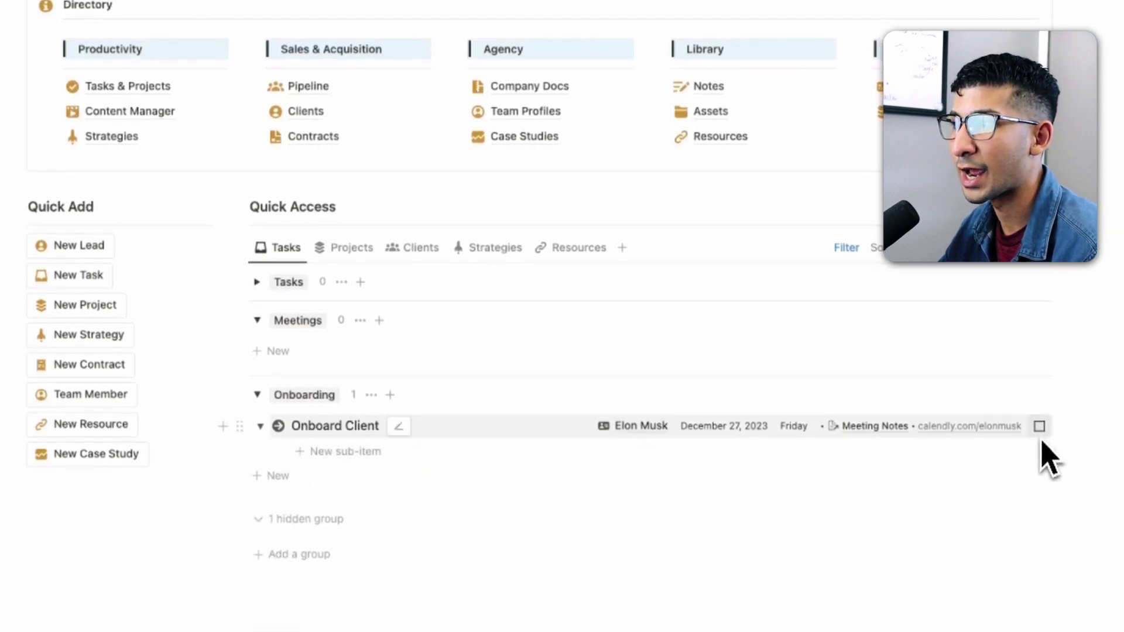
{"action": "left_click", "coordinate": [1040, 427]}
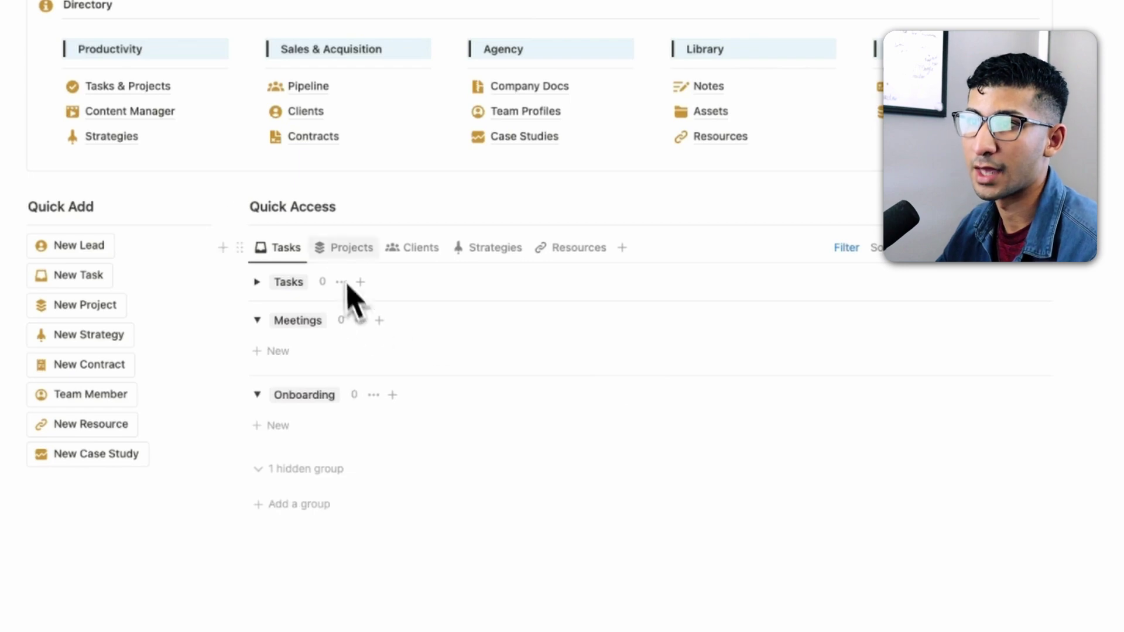